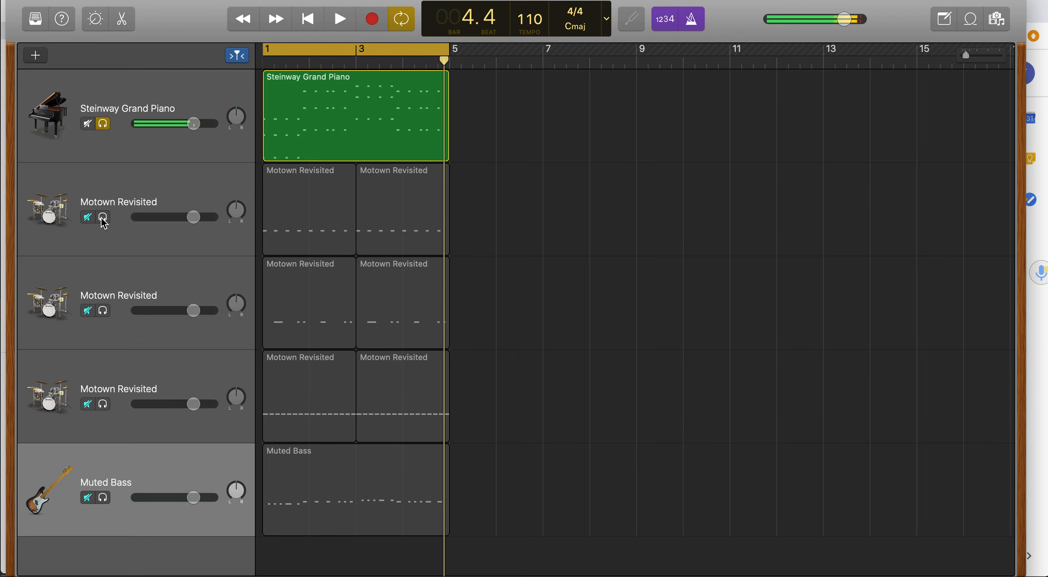
# Solo the second and third Motown Revisited drum tracks and play back the soloed tracks.
pyautogui.click(103, 310)
pyautogui.click(102, 404)
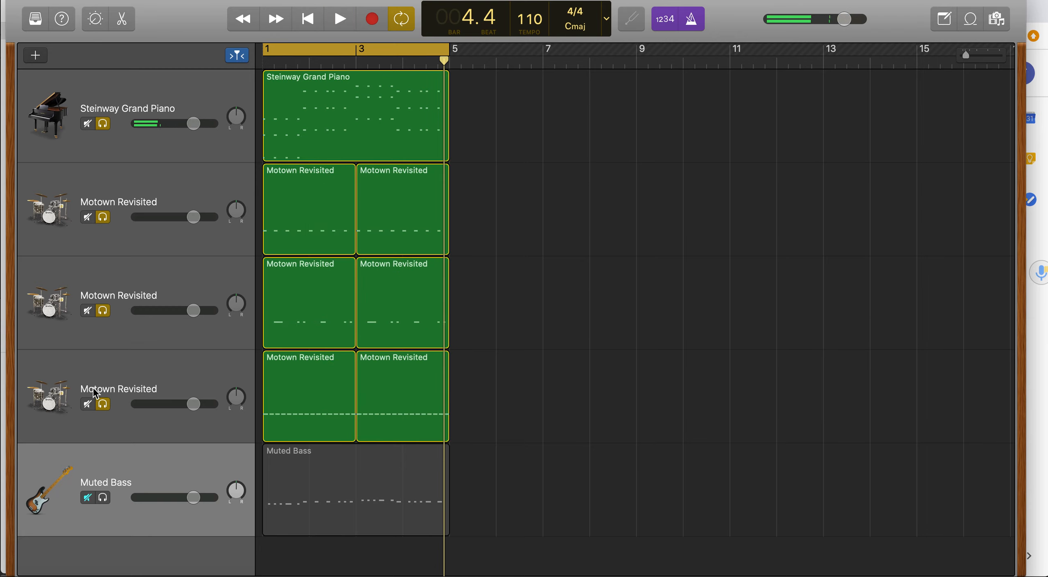
pyautogui.press('space')
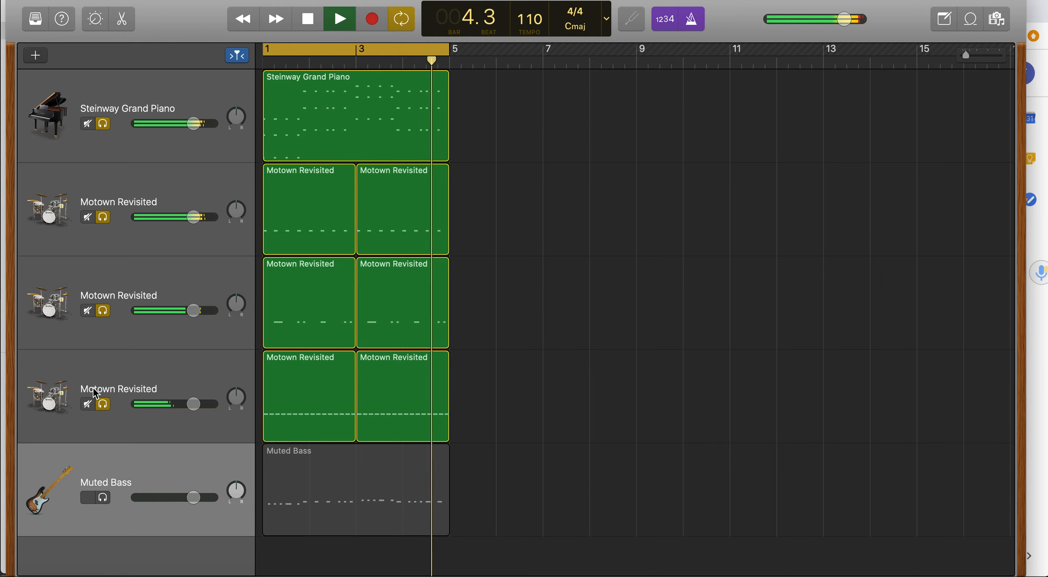
pyautogui.press('space')
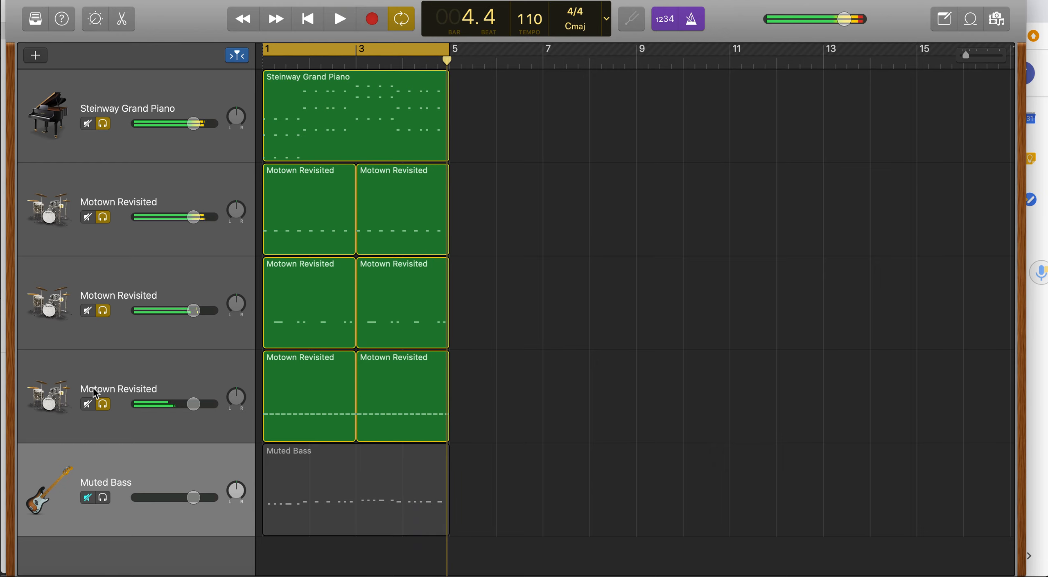
# Solo the Muted Bass track and open its region in the editor in Score view.
pyautogui.click(104, 498)
pyautogui.click(301, 467)
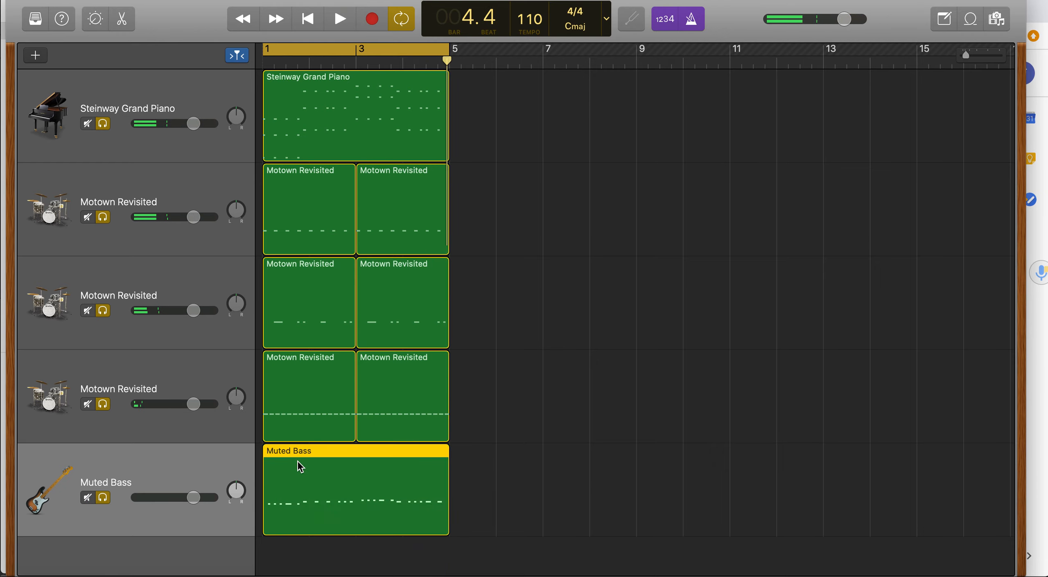
pyautogui.doubleClick(301, 466)
pyautogui.moveTo(374, 247); pyautogui.dragTo(365, 172)
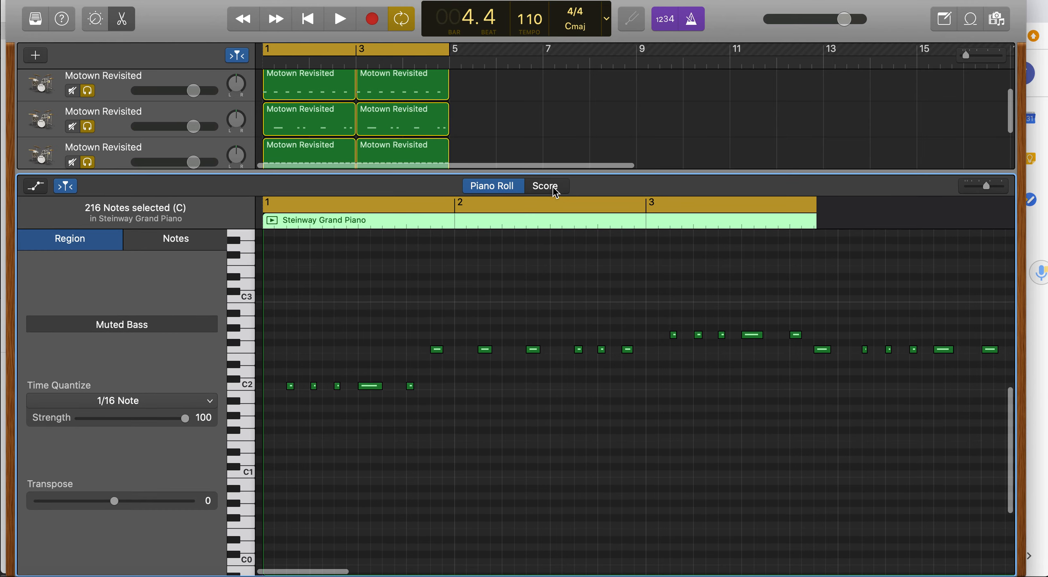
pyautogui.click(545, 186)
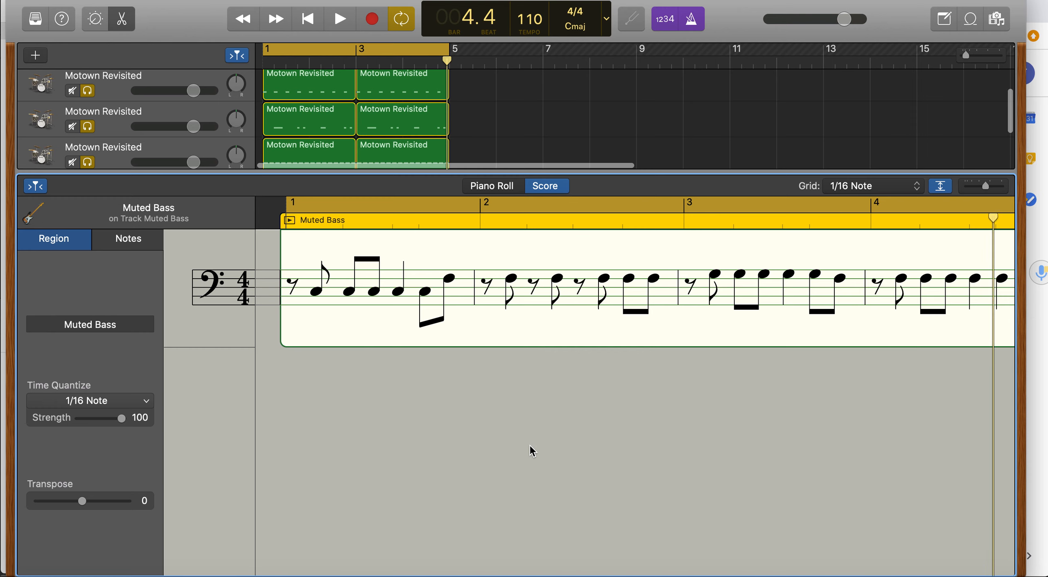
# Play back the bass part in the score, then close the editor and deselect the region.
pyautogui.press('space')
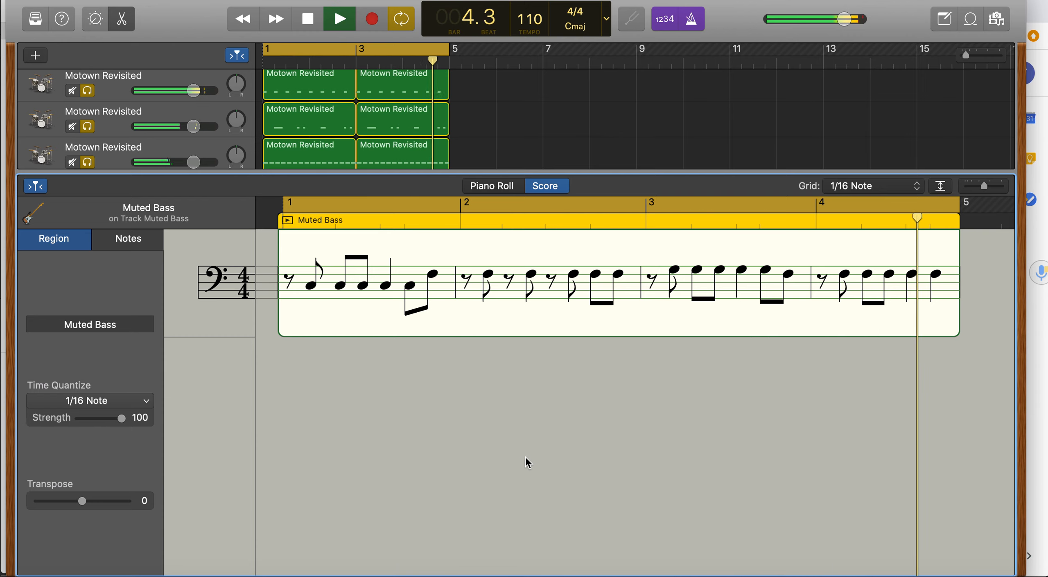
pyautogui.press('space')
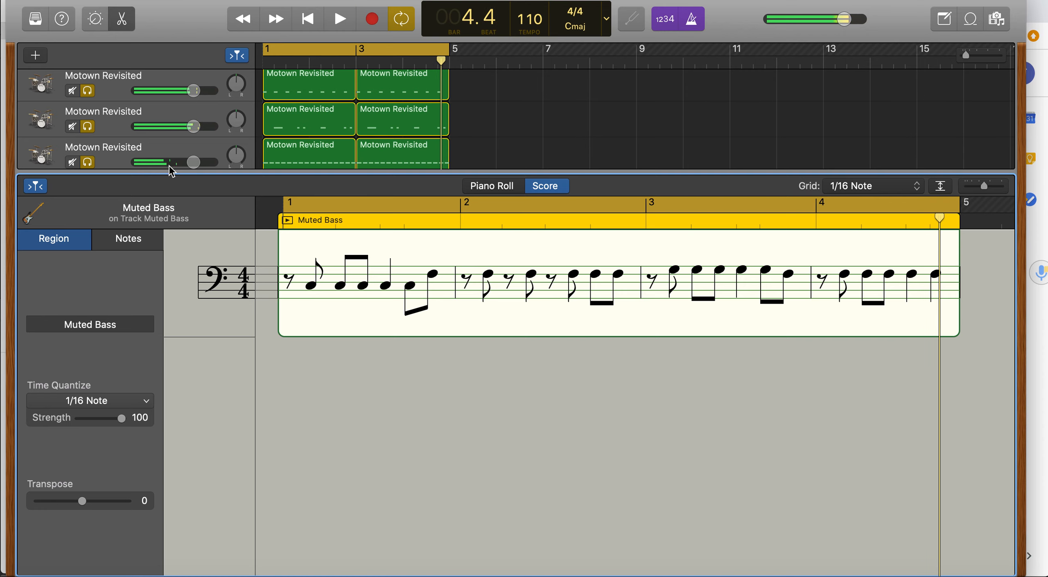
pyautogui.click(122, 19)
pyautogui.click(685, 393)
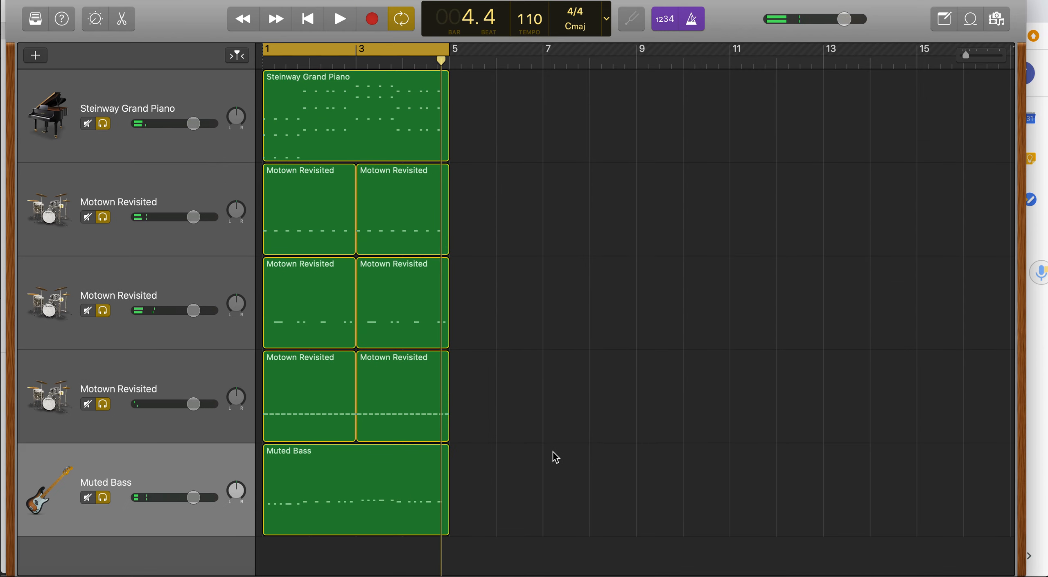
# Select all regions of the four-bar section and copy them to start at bars 5, 9 and 13.
pyautogui.moveTo(518, 519); pyautogui.dragTo(282, 92)
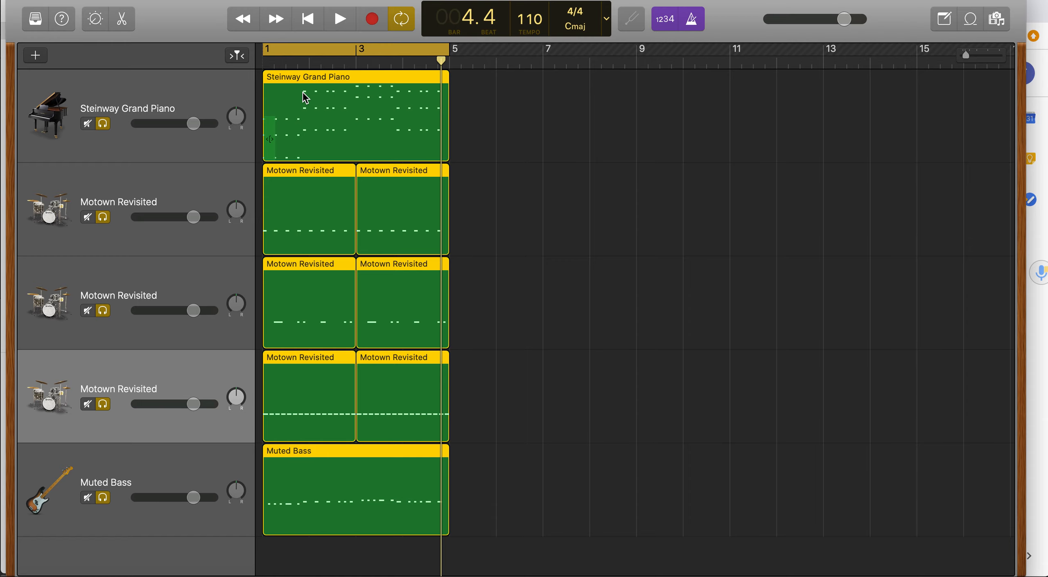
pyautogui.moveTo(305, 96); pyautogui.dragTo(479, 81)
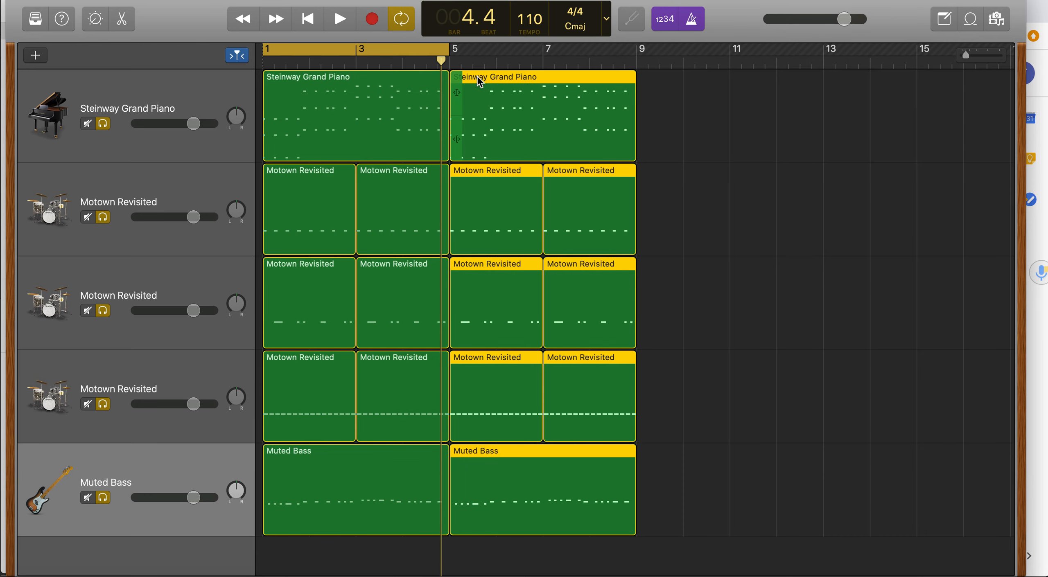
pyautogui.moveTo(479, 82); pyautogui.dragTo(663, 77)
pyautogui.hscroll(2, 839, 142)
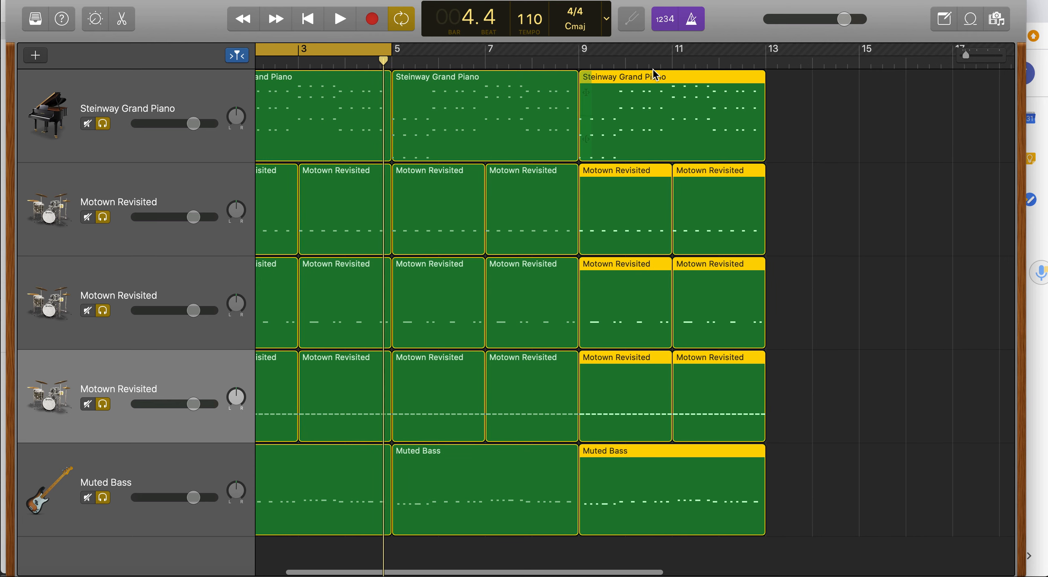
pyautogui.moveTo(646, 76); pyautogui.dragTo(834, 84)
pyautogui.click(967, 158)
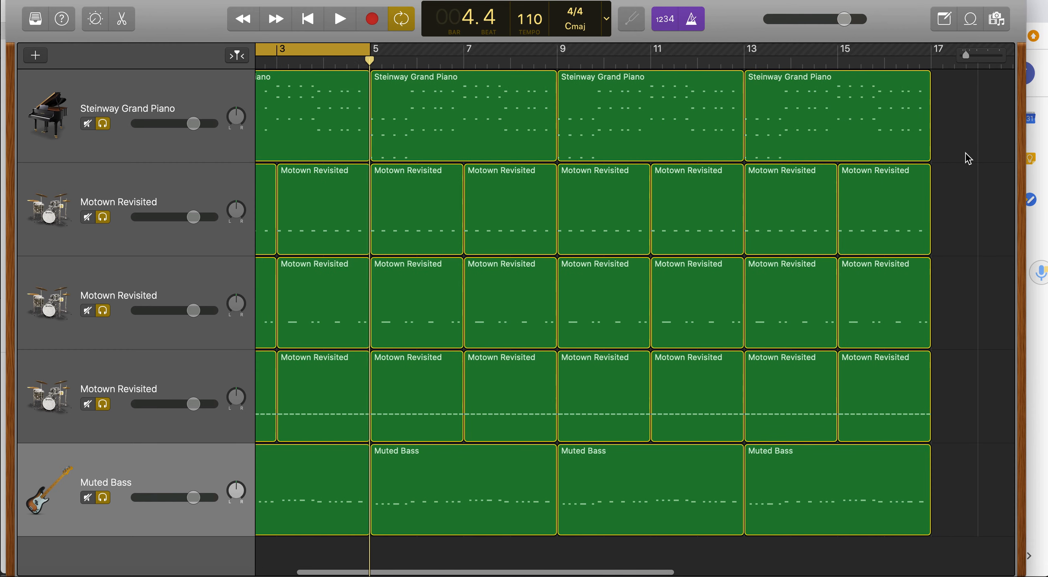
pyautogui.hscroll(3, 921, 123)
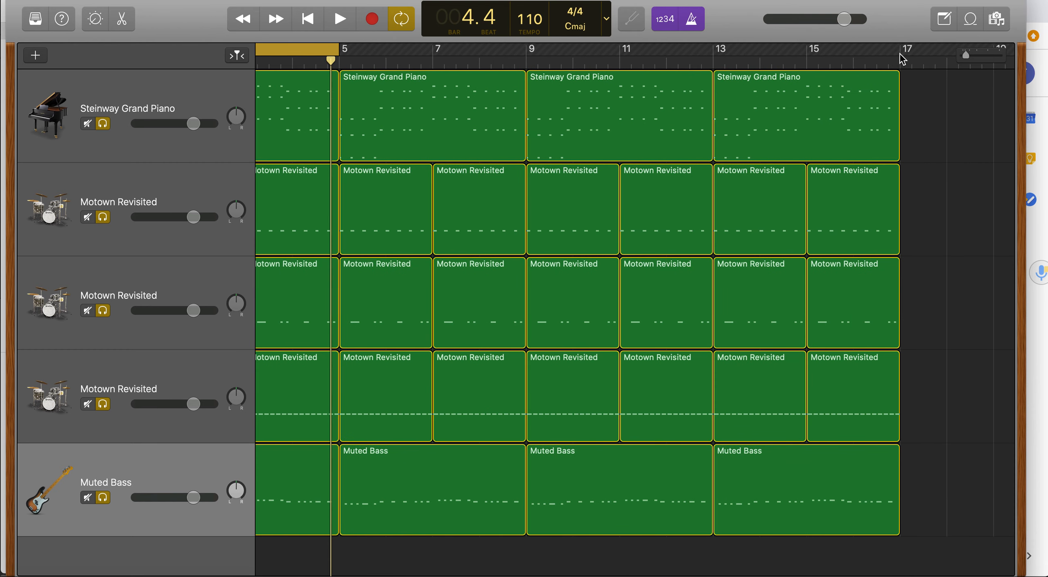
pyautogui.hscroll(-6, 921, 137)
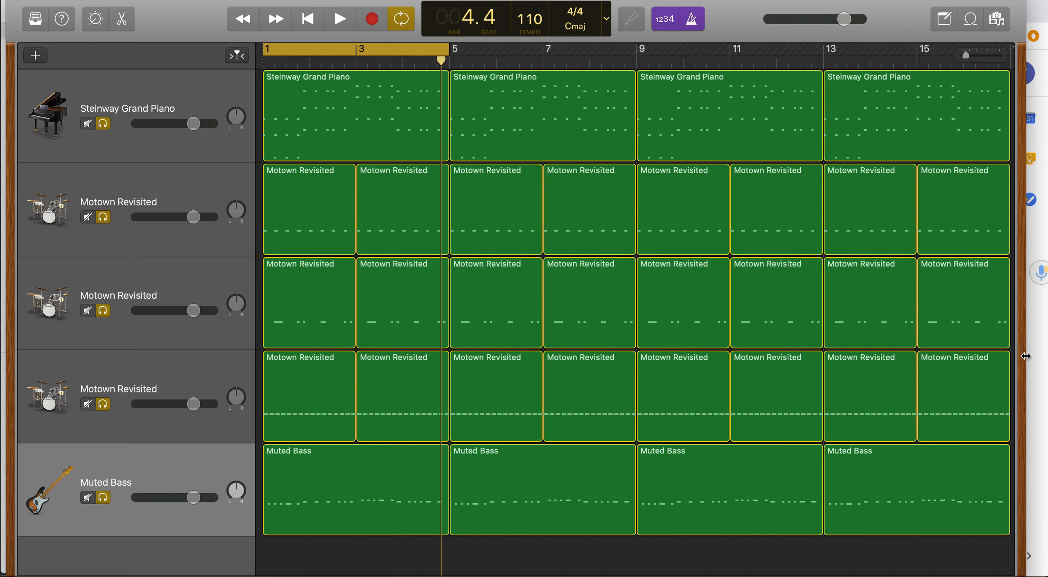
# Switch to the 'How to create a melody' document and read through its four melody guidelines.
pyautogui.click(1042, 346)
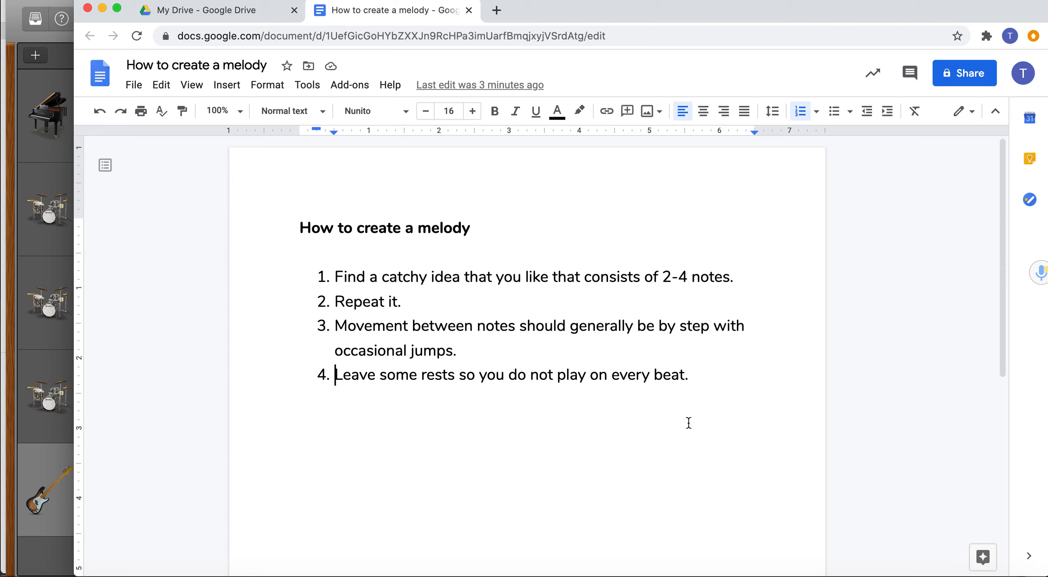
pyautogui.moveTo(668, 278); pyautogui.dragTo(697, 275)
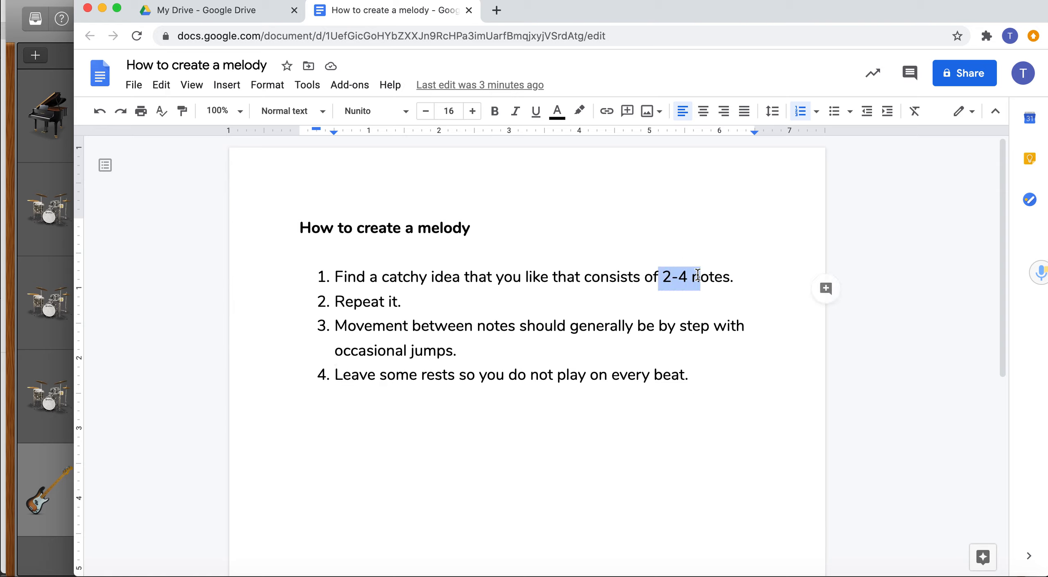
pyautogui.click(668, 279)
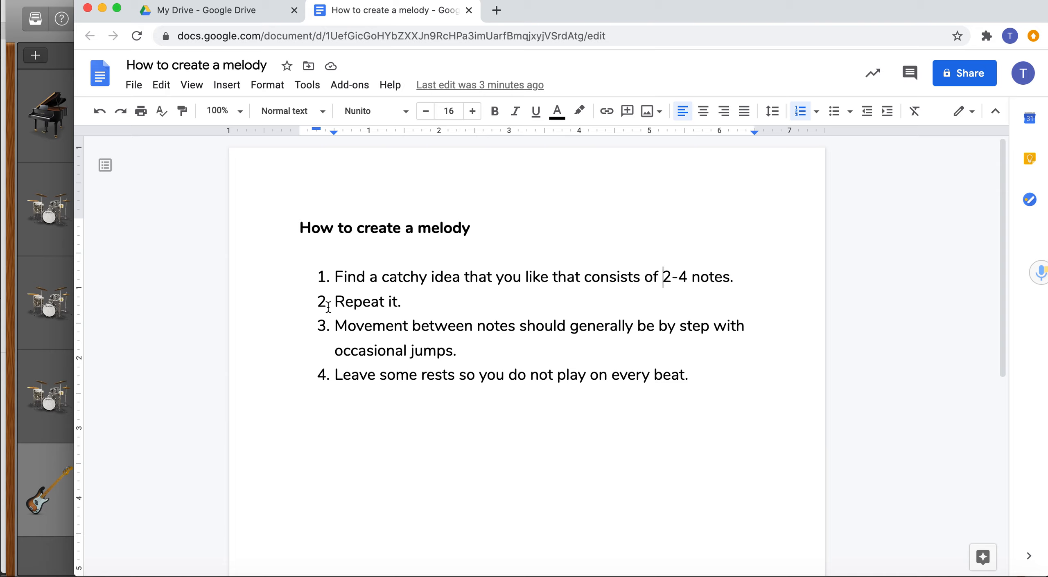
pyautogui.moveTo(345, 302); pyautogui.dragTo(376, 299)
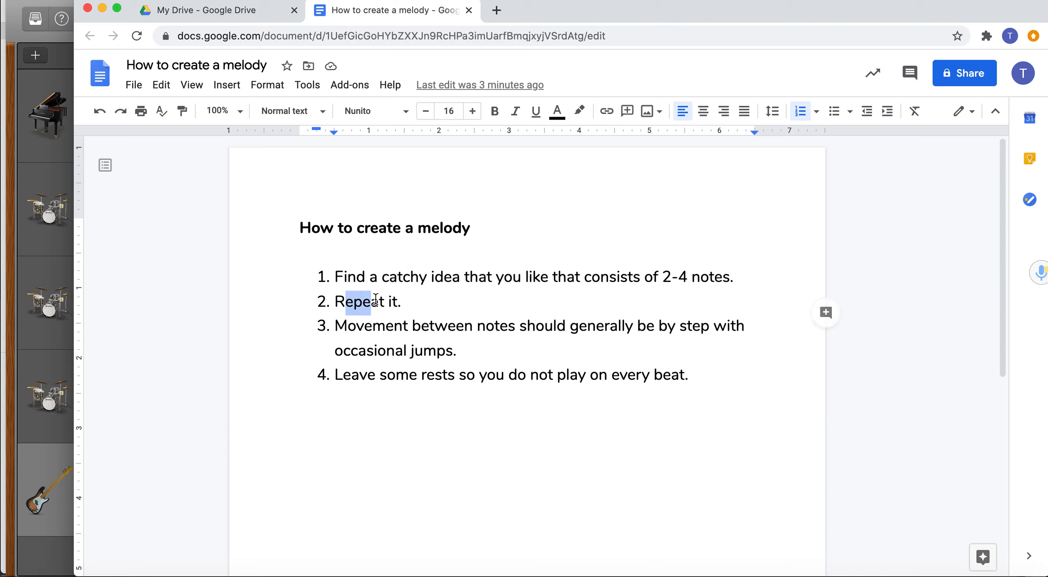
pyautogui.click(414, 295)
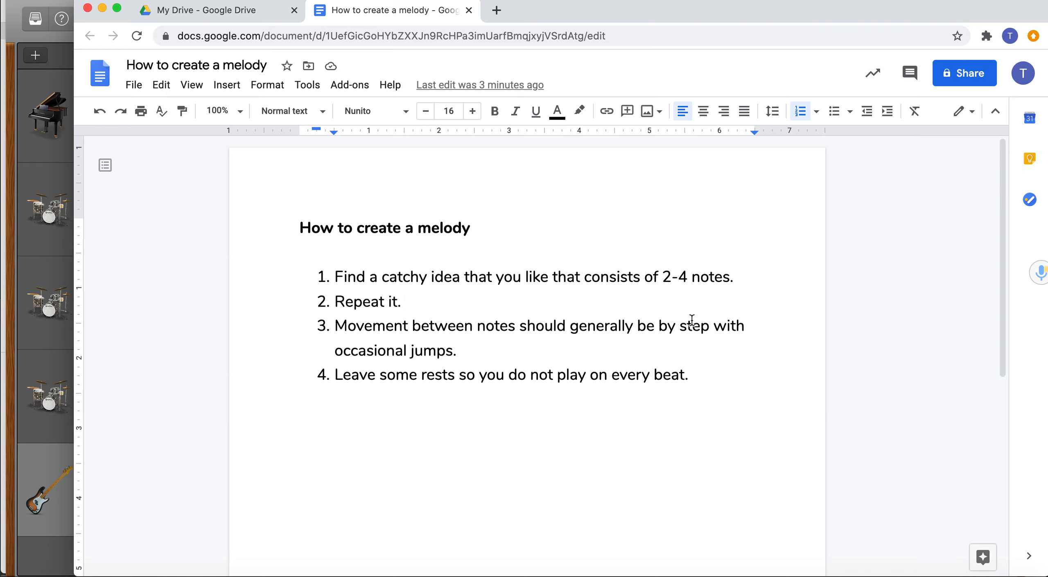
pyautogui.moveTo(334, 352); pyautogui.dragTo(470, 344)
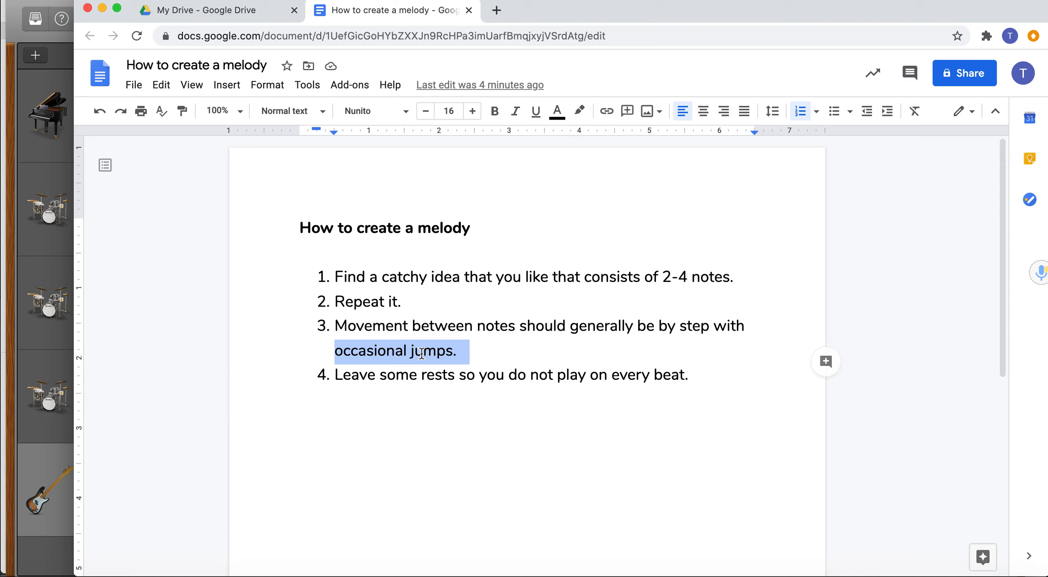
pyautogui.click(398, 429)
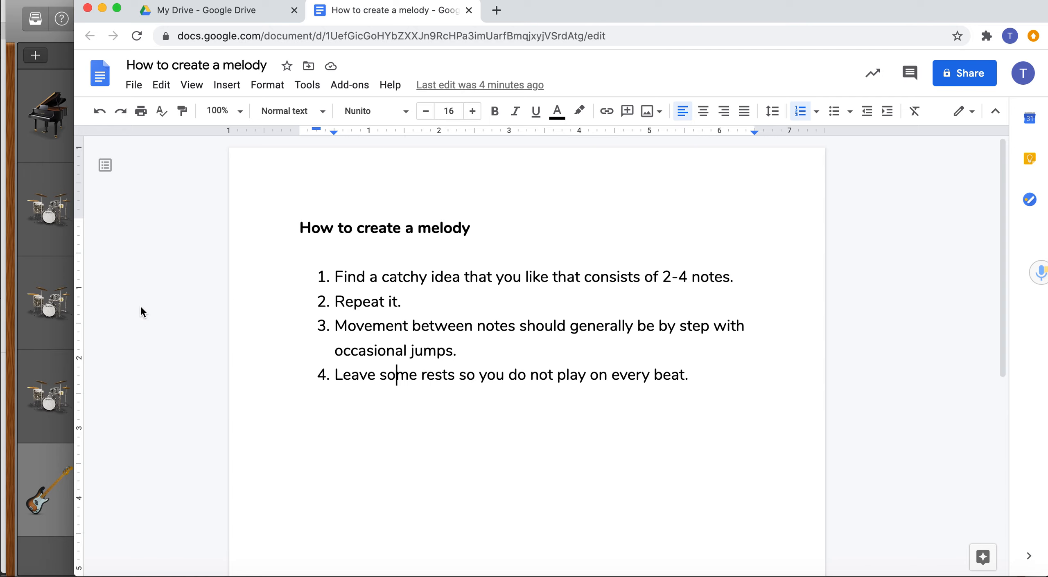
# Return to the song and add a new Software Instrument track.
pyautogui.click(25, 334)
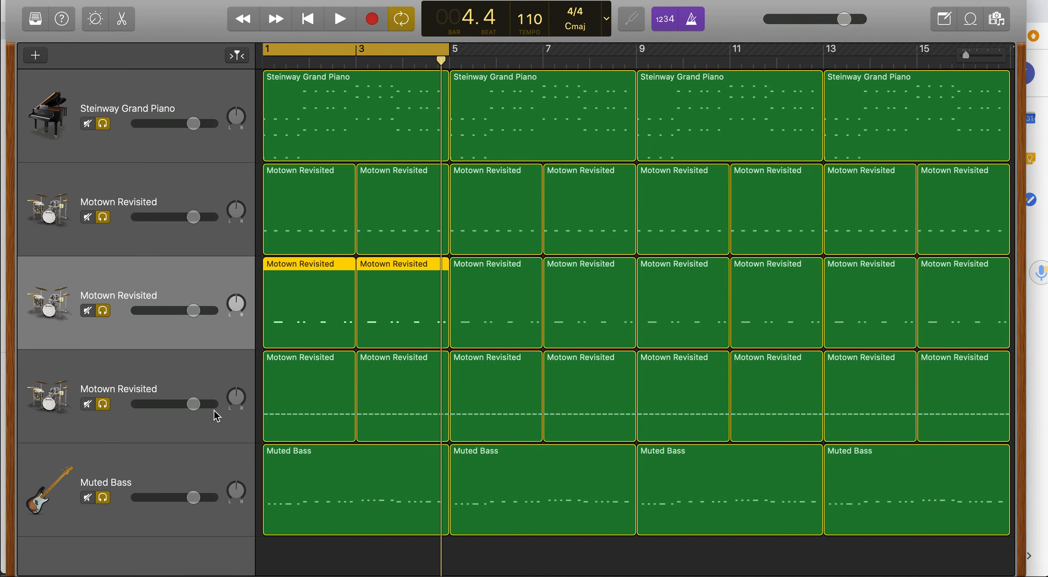
pyautogui.click(371, 551)
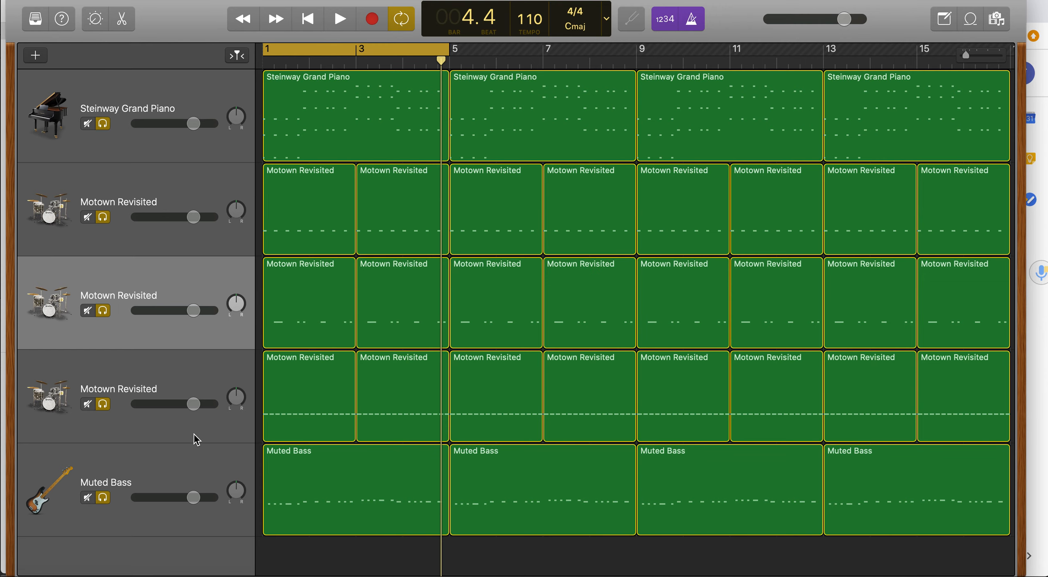
pyautogui.click(36, 56)
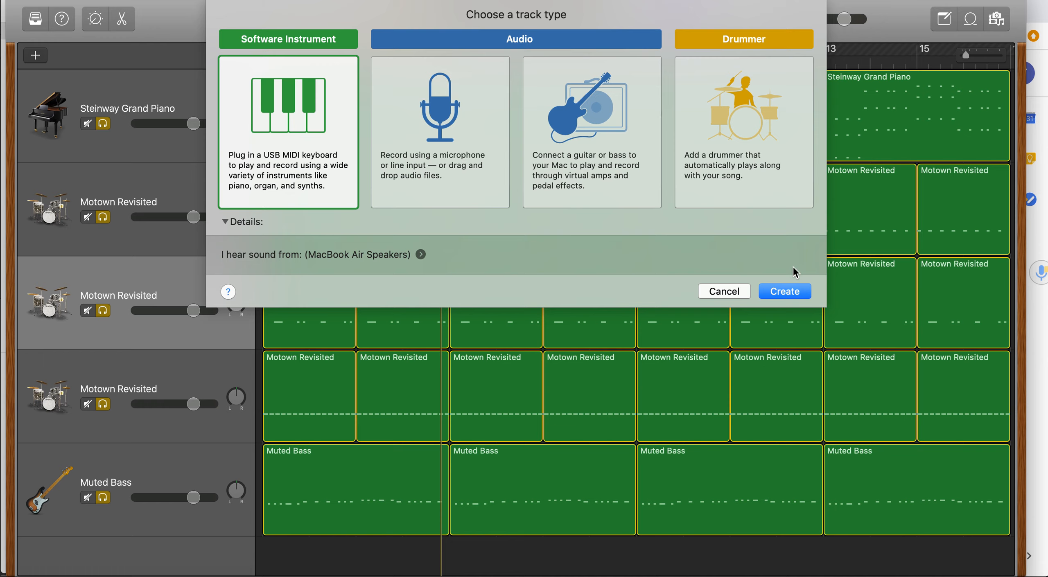
pyautogui.click(791, 296)
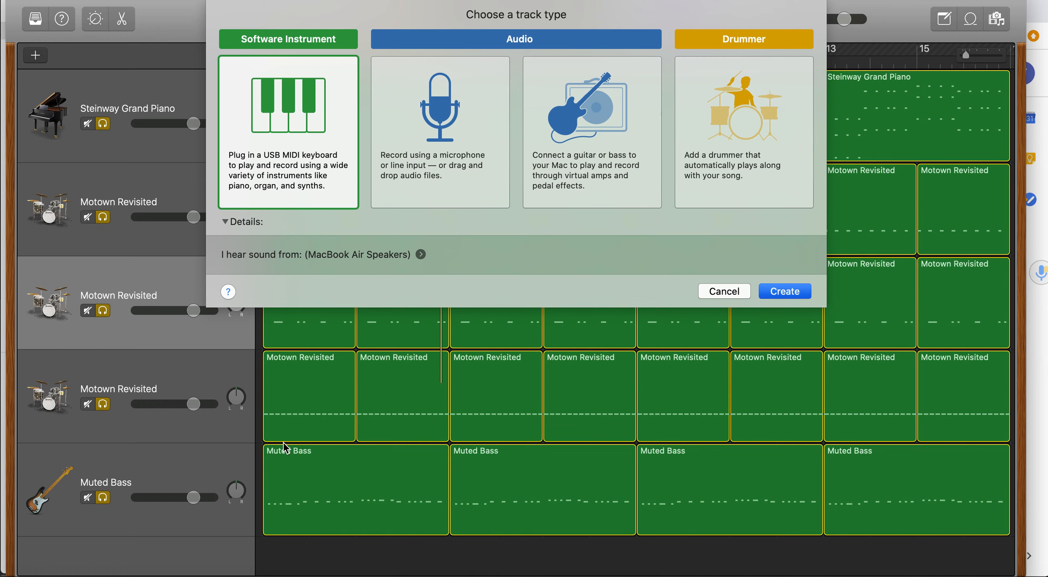
pyautogui.click(804, 292)
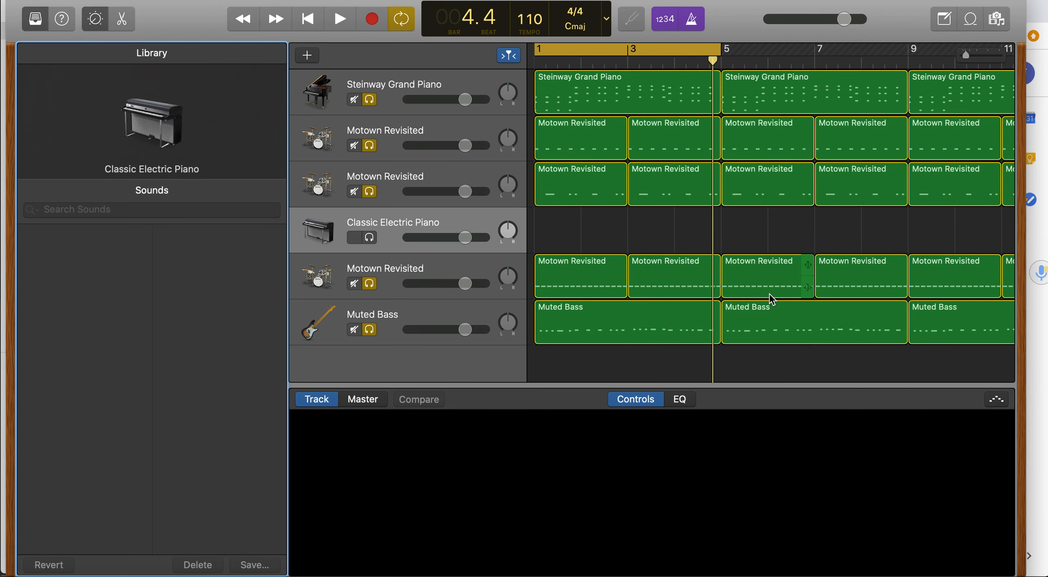
# Move the new Classic Electric Piano track to the bottom of the track list and open Musical Typing.
pyautogui.moveTo(384, 222); pyautogui.dragTo(386, 337)
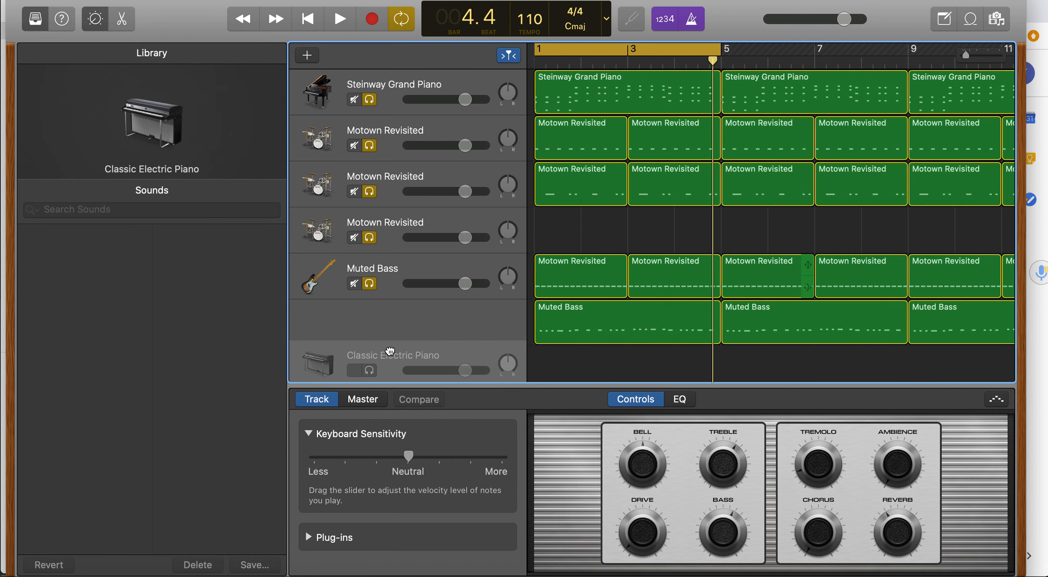
pyautogui.click(95, 21)
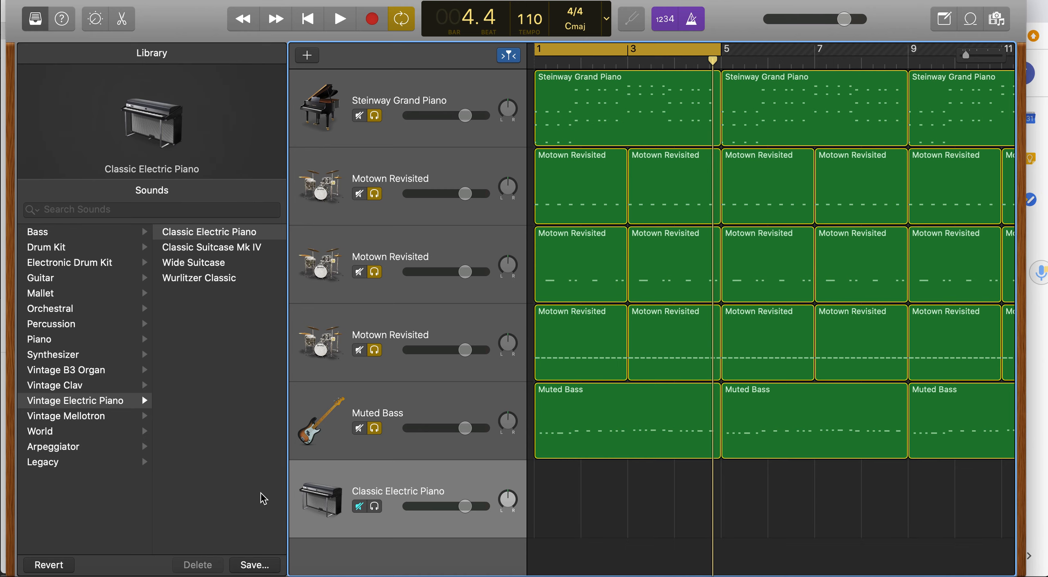
pyautogui.press('super+k')
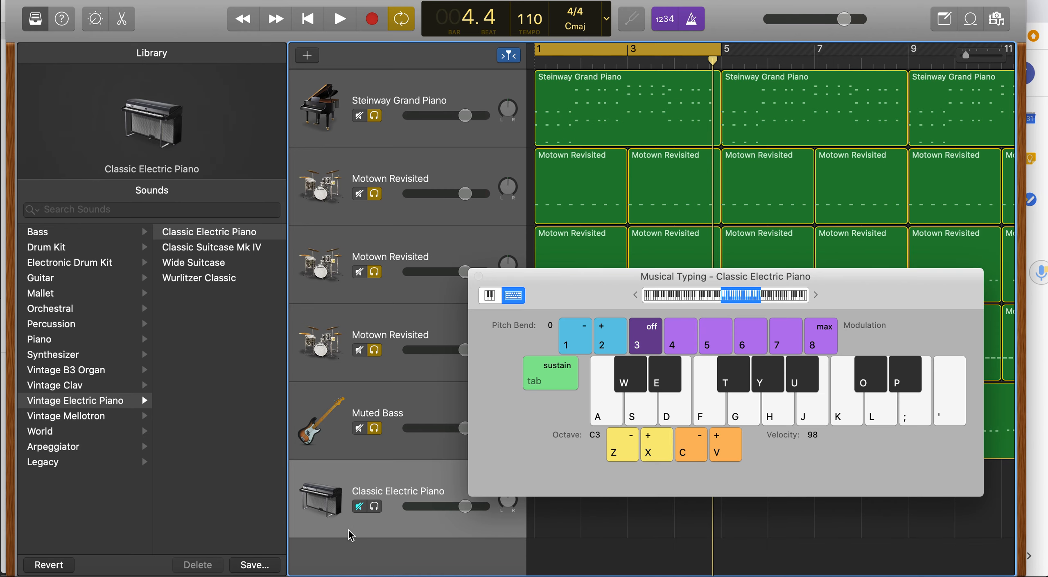
pyautogui.press('h')
# Turn off solo on the bass, three drum tracks and the Steinway Grand Piano track.
pyautogui.click(374, 429)
pyautogui.click(374, 350)
pyautogui.click(374, 272)
pyautogui.click(374, 194)
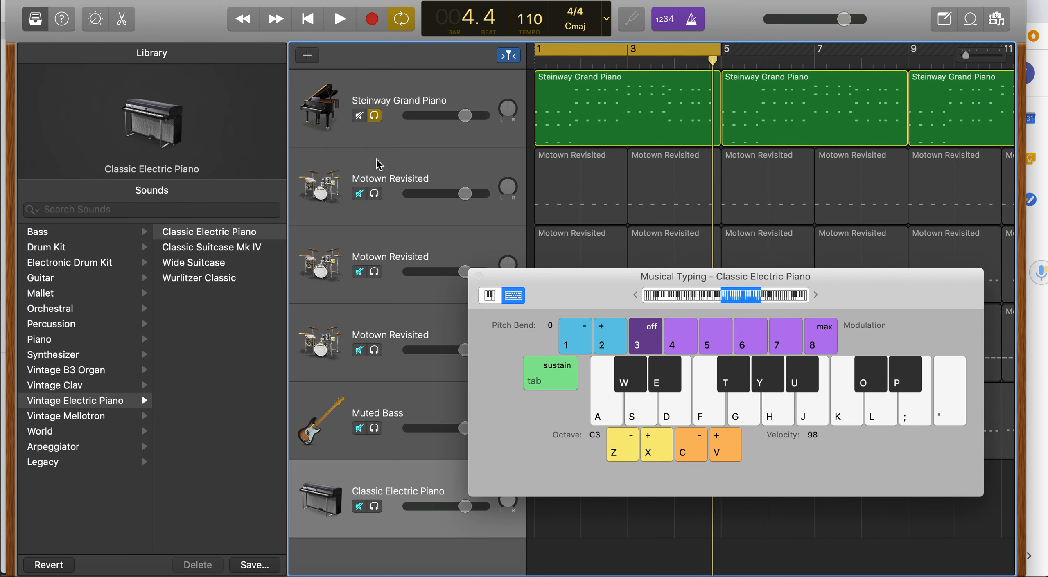
pyautogui.click(374, 116)
# Play test notes on Musical Typing and play back the full arrangement briefly.
pyautogui.press('g')
pyautogui.press('h')
pyautogui.press('space')
pyautogui.press('g')
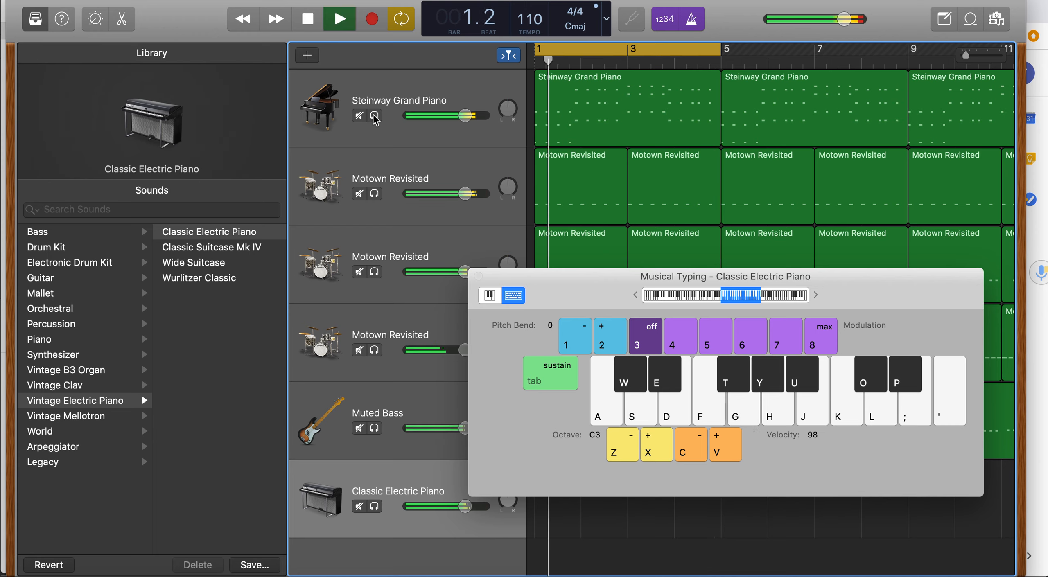
pyautogui.press('g')
pyautogui.press('space')
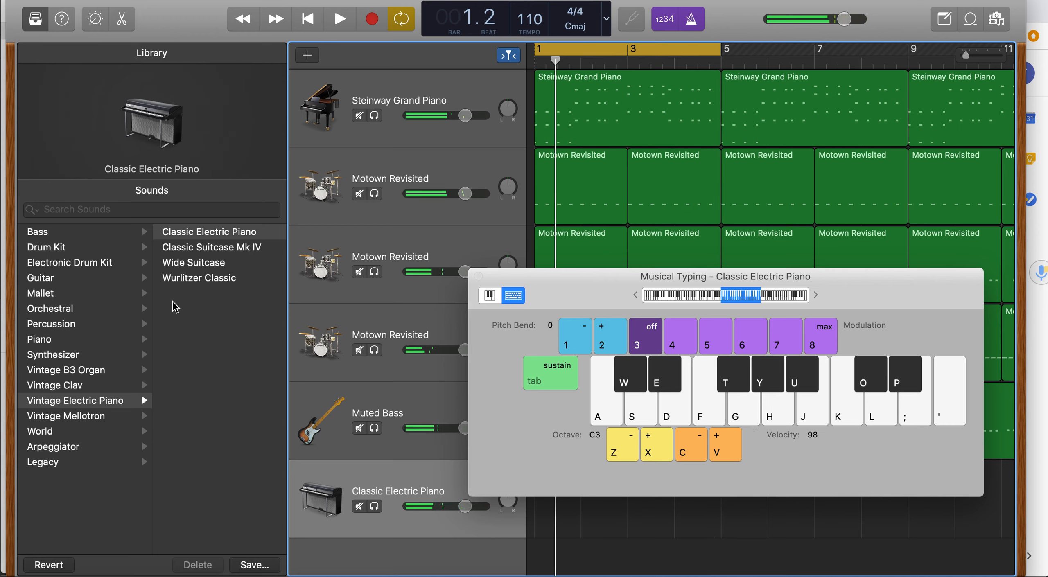
# Change the new track's instrument to Orchestral, Woodwinds, Saxophone.
pyautogui.click(81, 308)
pyautogui.click(62, 324)
pyautogui.click(197, 293)
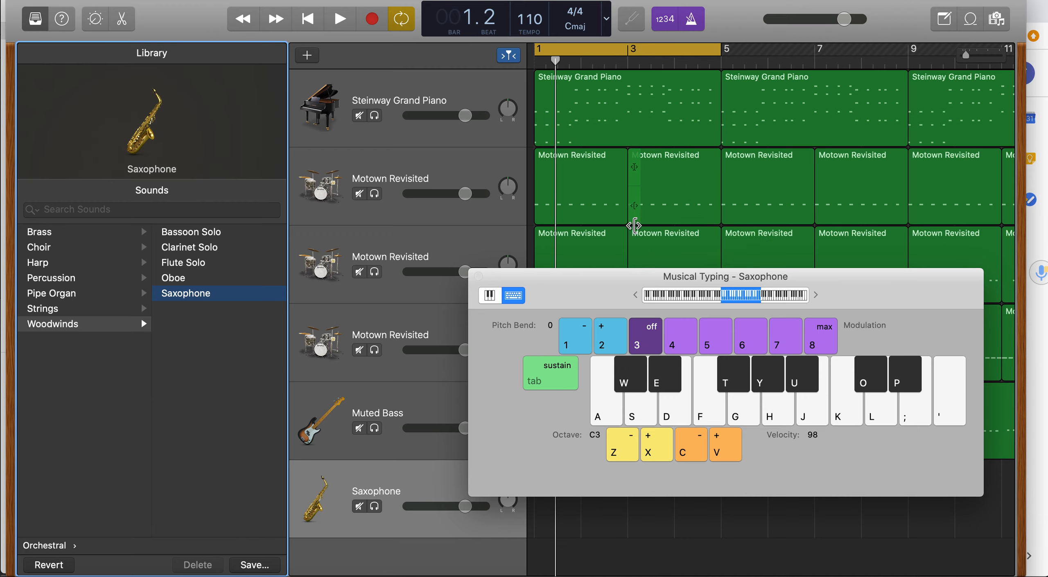
# Audition several notes on the Musical Typing keyboard with the Saxophone sound.
pyautogui.click(624, 377)
pyautogui.click(662, 373)
pyautogui.click(728, 367)
pyautogui.click(758, 371)
pyautogui.click(800, 369)
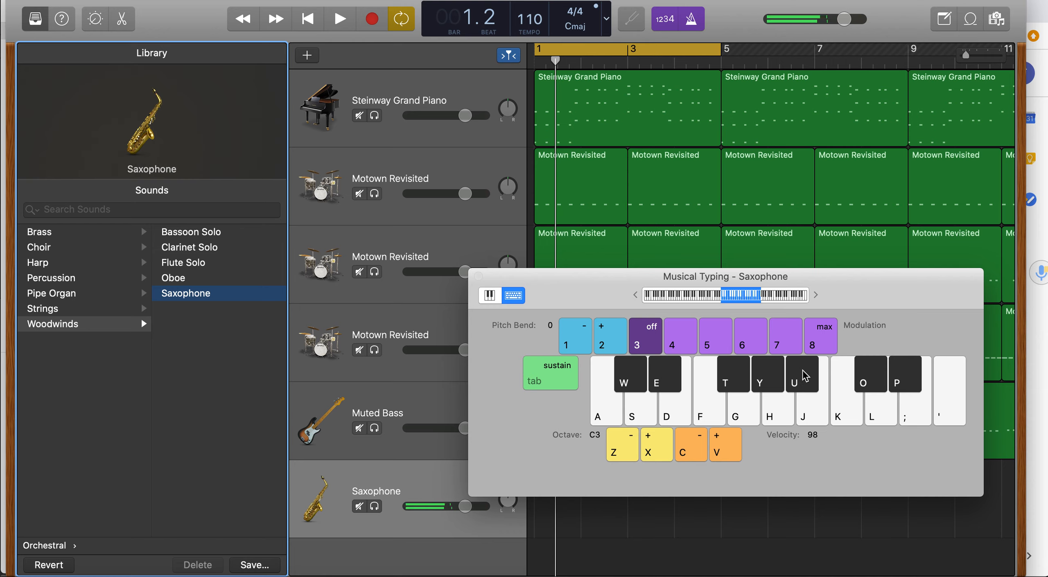
# Play more test notes across the Musical Typing keys with the Saxophone sound.
pyautogui.click(866, 369)
pyautogui.click(903, 374)
pyautogui.press('a')
pyautogui.press('s')
pyautogui.press('f')
pyautogui.press('h')
pyautogui.press('l')
pyautogui.press(';')
pyautogui.press("'")
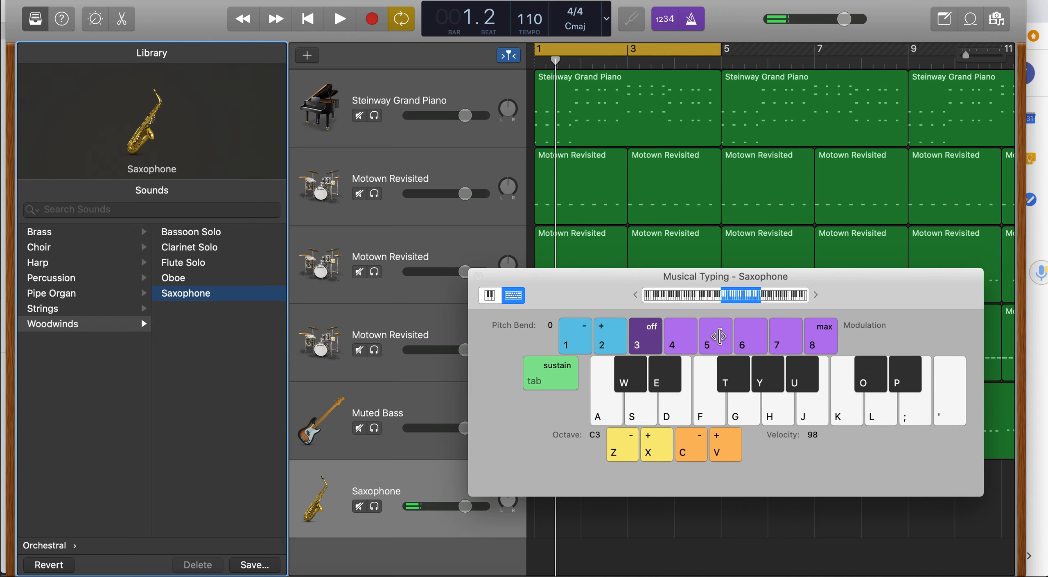
pyautogui.press("'")
pyautogui.press('k')
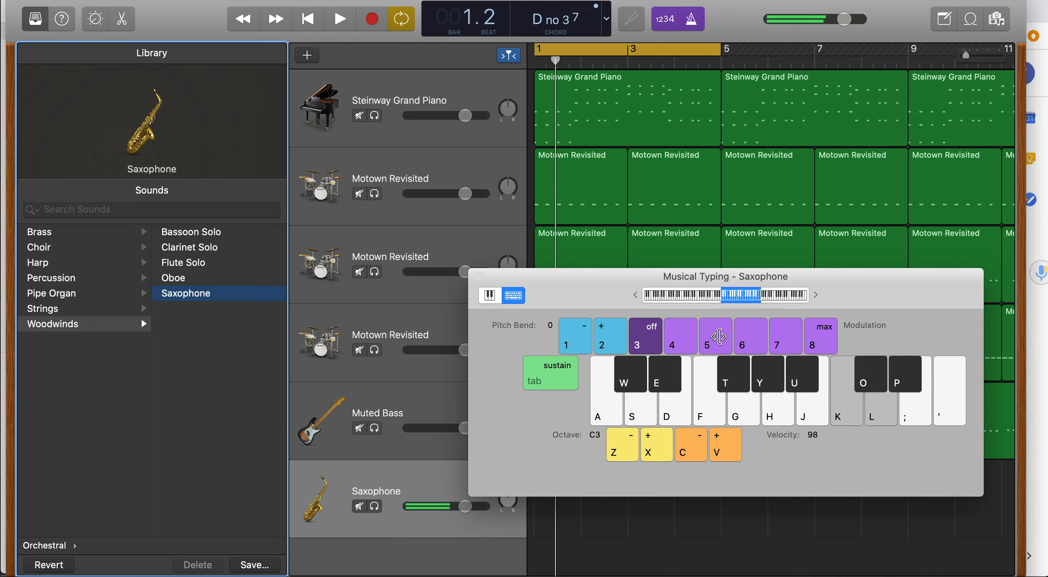
pyautogui.press('g')
pyautogui.press('s')
pyautogui.press('a')
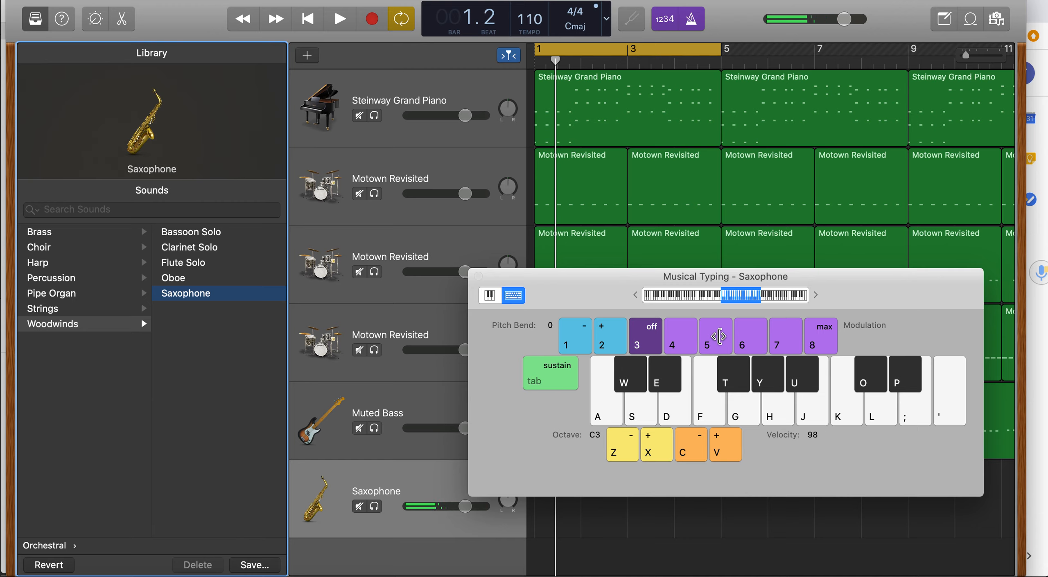
# Shift the Musical Typing octave down and up, playing notes in each range to hear the Saxophone's register.
pyautogui.press('z')
pyautogui.press('z')
pyautogui.press('z')
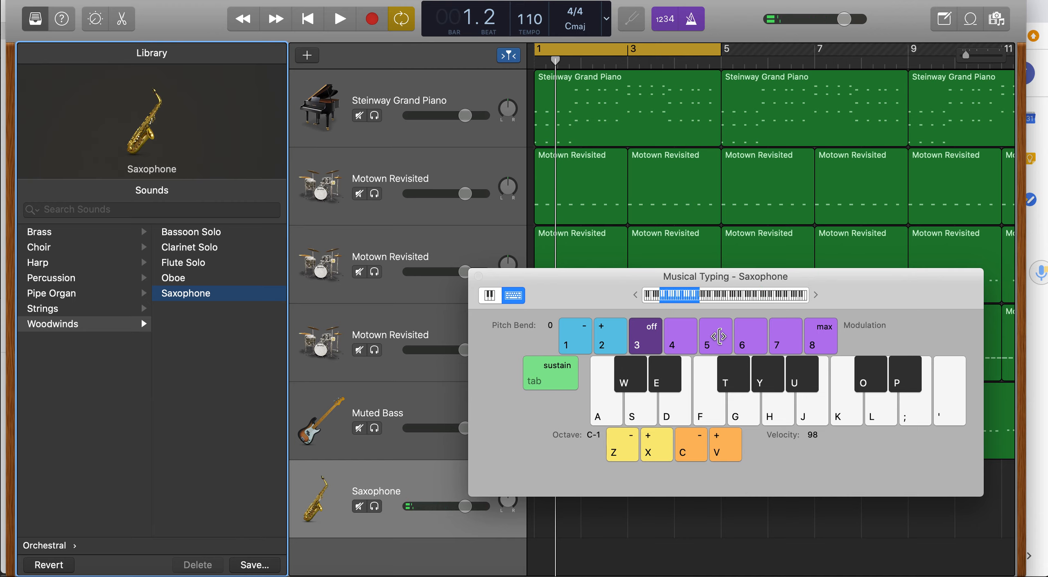
pyautogui.press('a')
pyautogui.press('a')
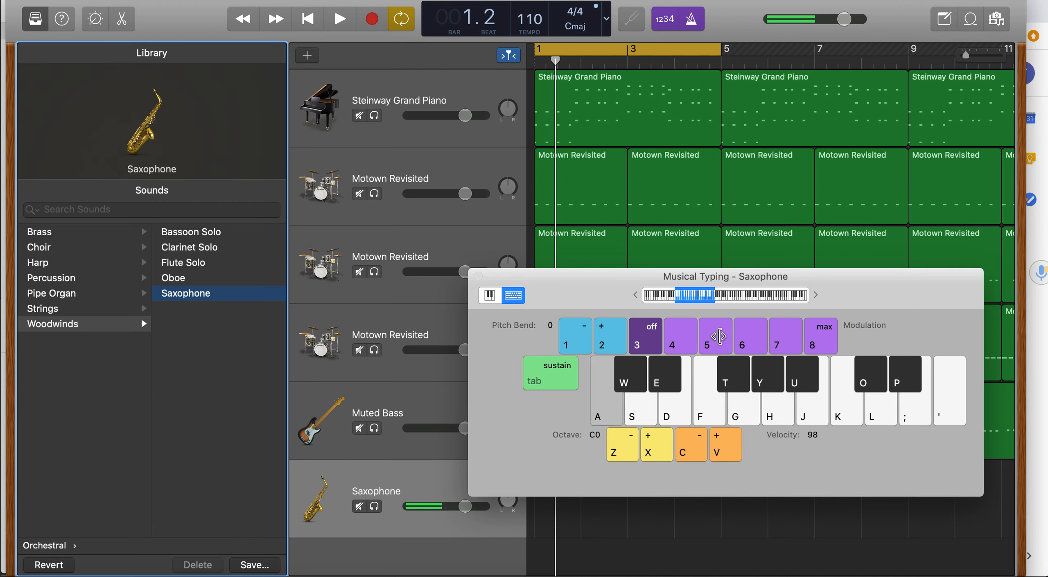
pyautogui.press('d')
pyautogui.press('g')
pyautogui.press('h')
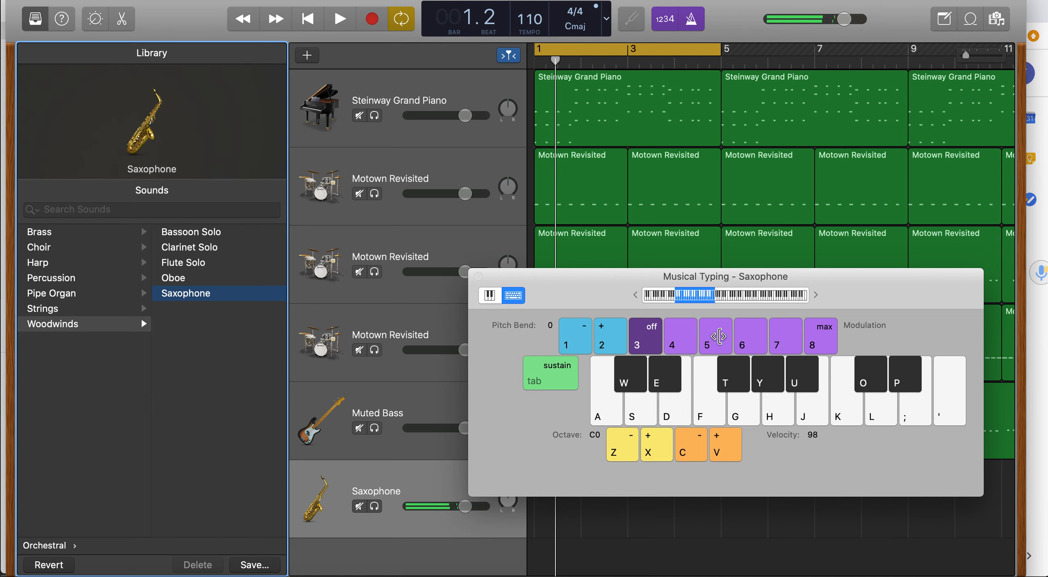
pyautogui.press('x')
pyautogui.press('x')
pyautogui.press('x')
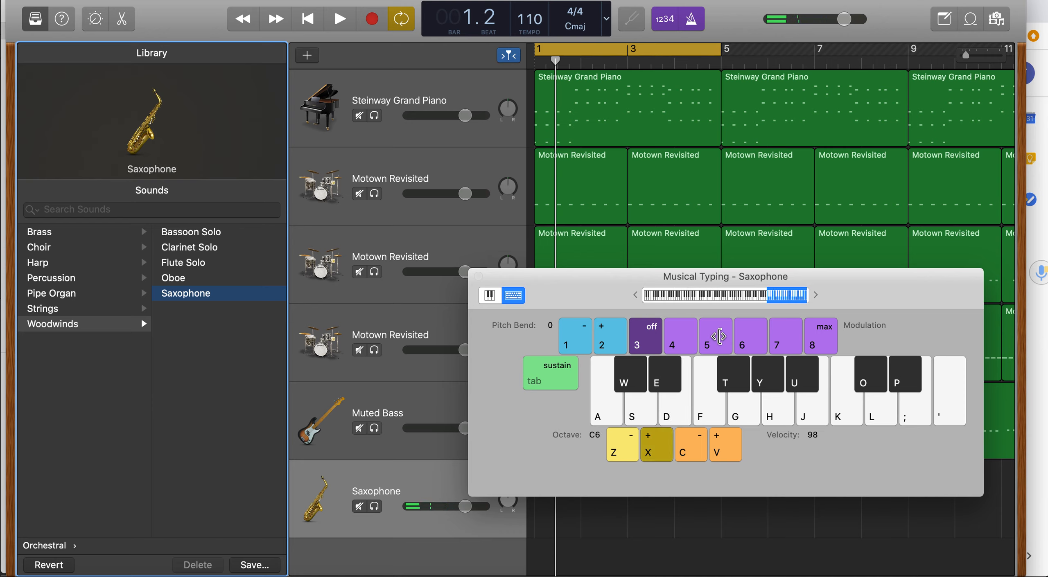
pyautogui.press('a')
pyautogui.press('d')
pyautogui.press('h')
pyautogui.press('k')
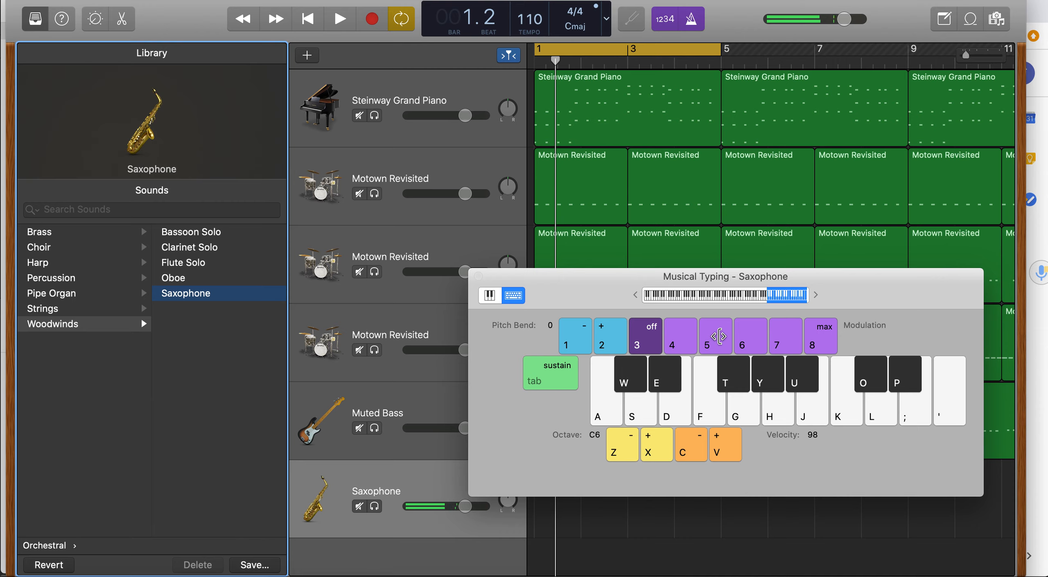
pyautogui.press('z')
pyautogui.press('z')
pyautogui.press('a')
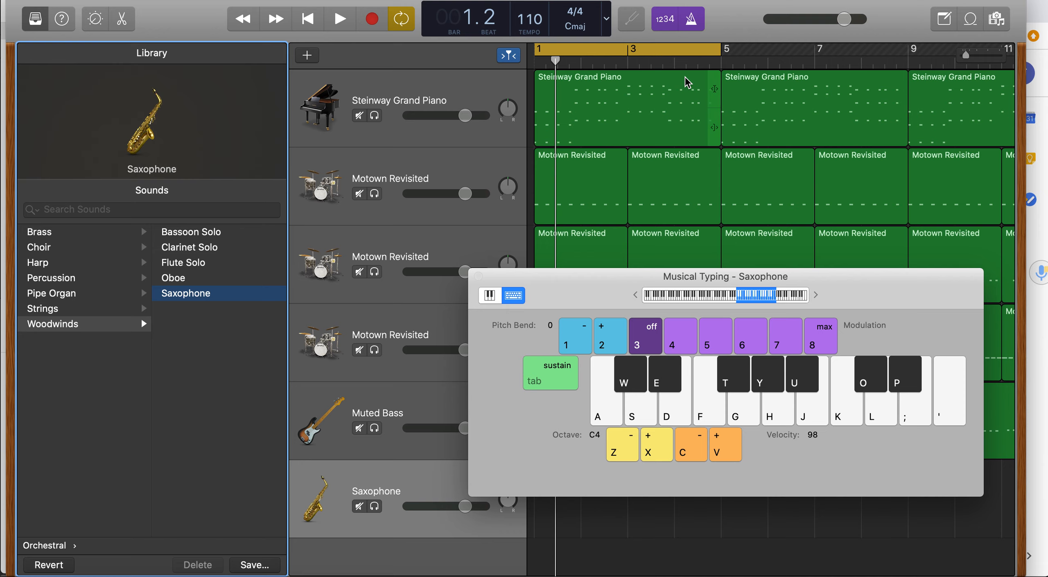
# Play the arrangement and improvise Saxophone notes over it, then stop playback.
pyautogui.press('space')
pyautogui.press('g')
pyautogui.press('g')
pyautogui.press('k')
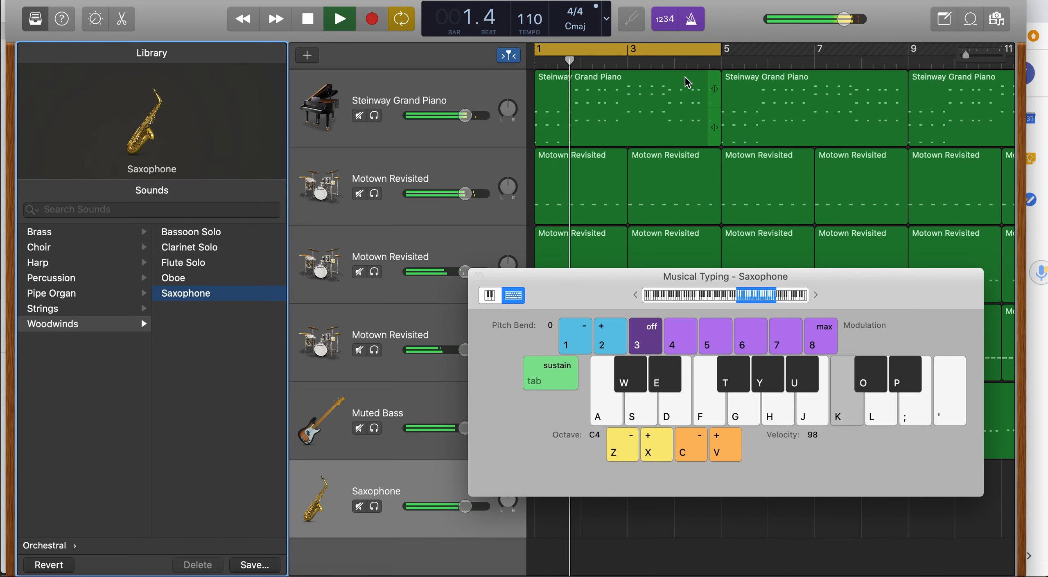
pyautogui.press('h')
pyautogui.press('g')
pyautogui.press('h')
# Practise a rising and falling melody phrase on Musical Typing without the arrangement playing.
pyautogui.press('g')
pyautogui.press('d')
pyautogui.press('s')
pyautogui.press('space')
pyautogui.press('a')
pyautogui.press('s')
pyautogui.press('f')
pyautogui.press('g')
pyautogui.press('h')
pyautogui.press('g')
pyautogui.press('f')
pyautogui.press('d')
pyautogui.press('s')
pyautogui.press('a')
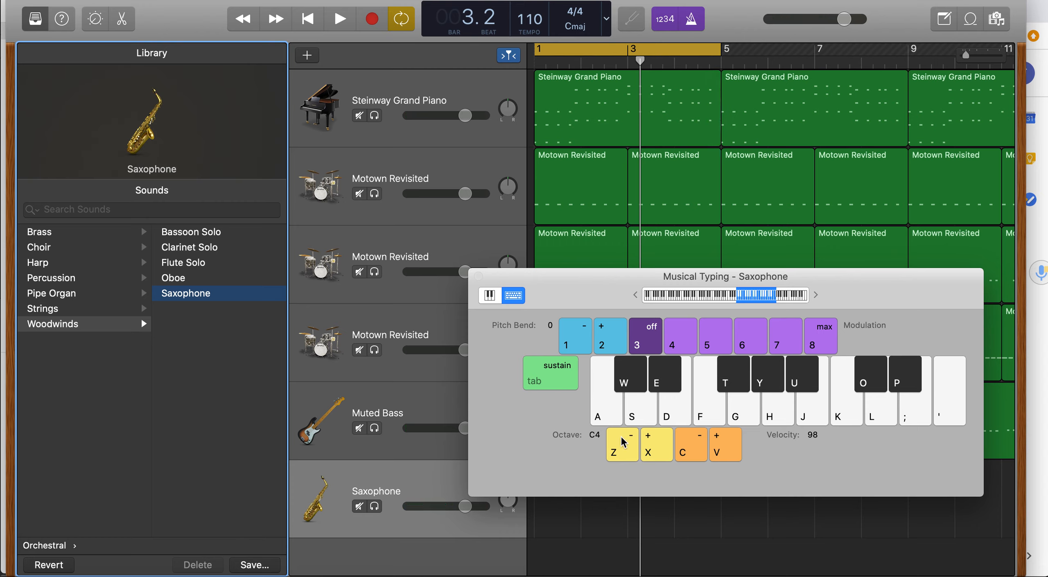
pyautogui.press('g')
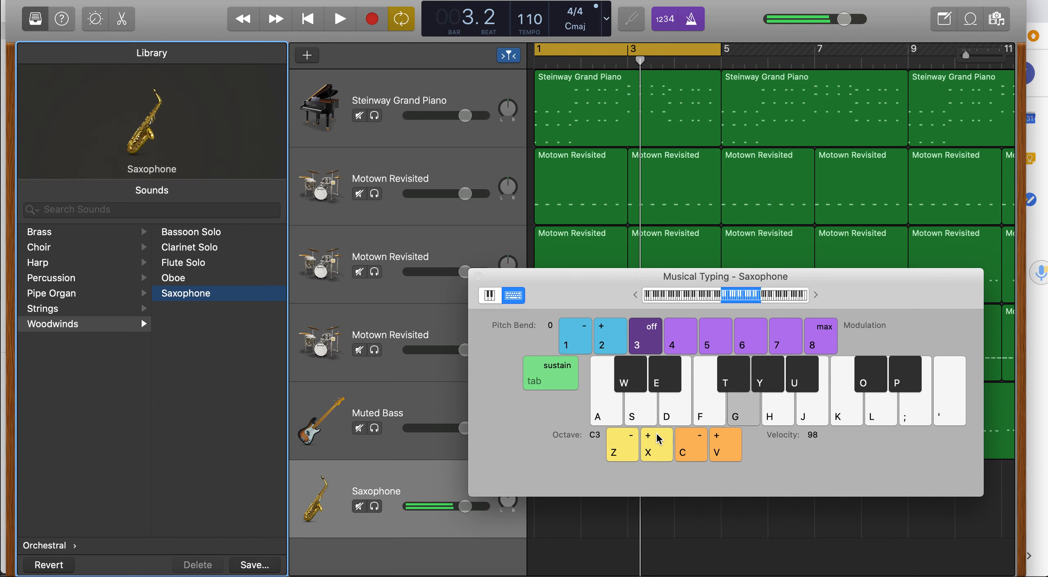
pyautogui.press('h')
pyautogui.press('k')
pyautogui.press('l')
pyautogui.press('k')
pyautogui.press('g')
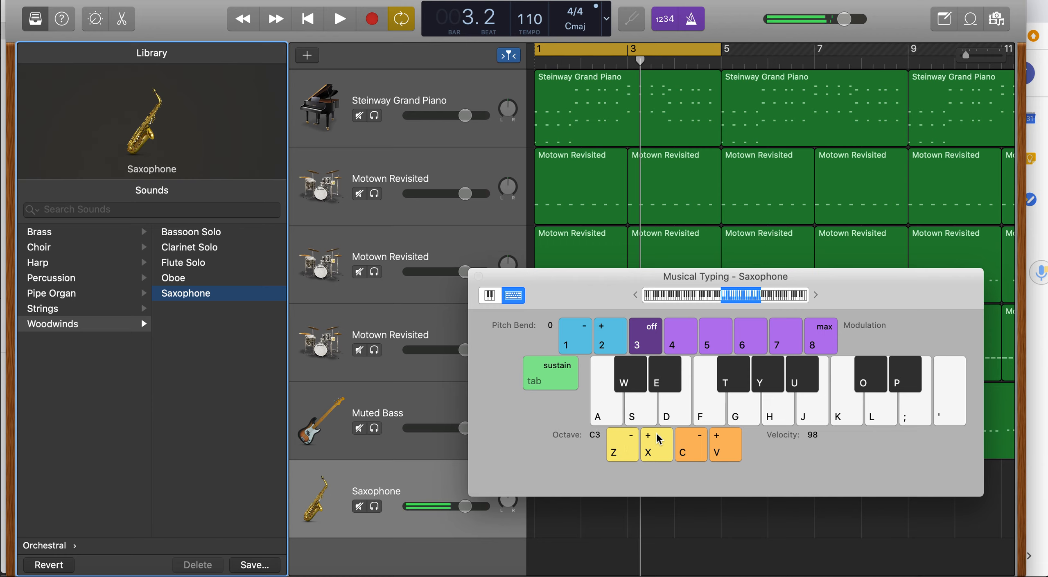
# Play the arrangement again and rehearse the melody phrase over it before stopping playback.
pyautogui.press('space')
pyautogui.press('g')
pyautogui.press('h')
pyautogui.press('k')
pyautogui.press('l')
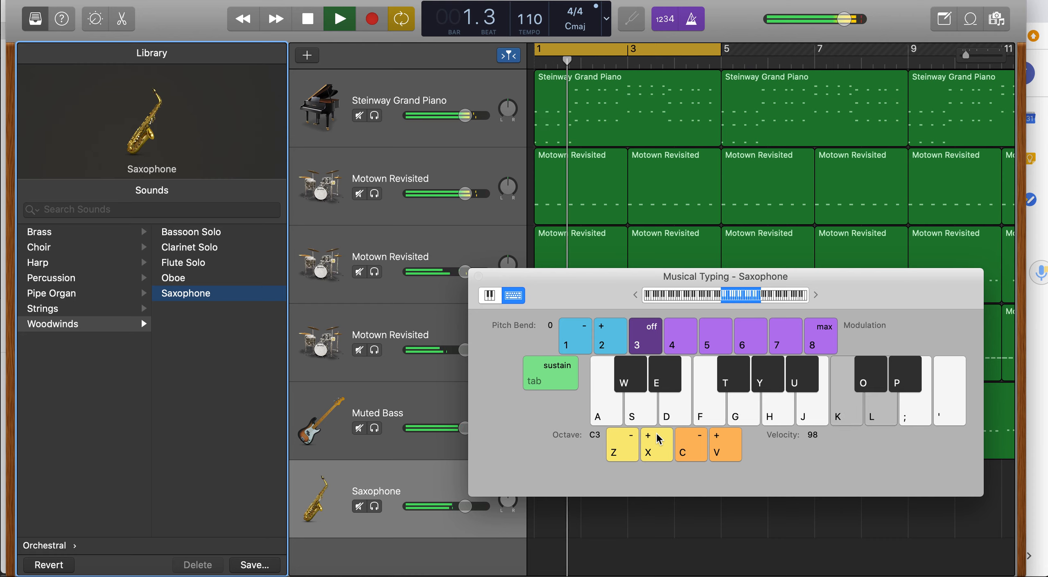
pyautogui.press(';')
pyautogui.press('l')
pyautogui.press('k')
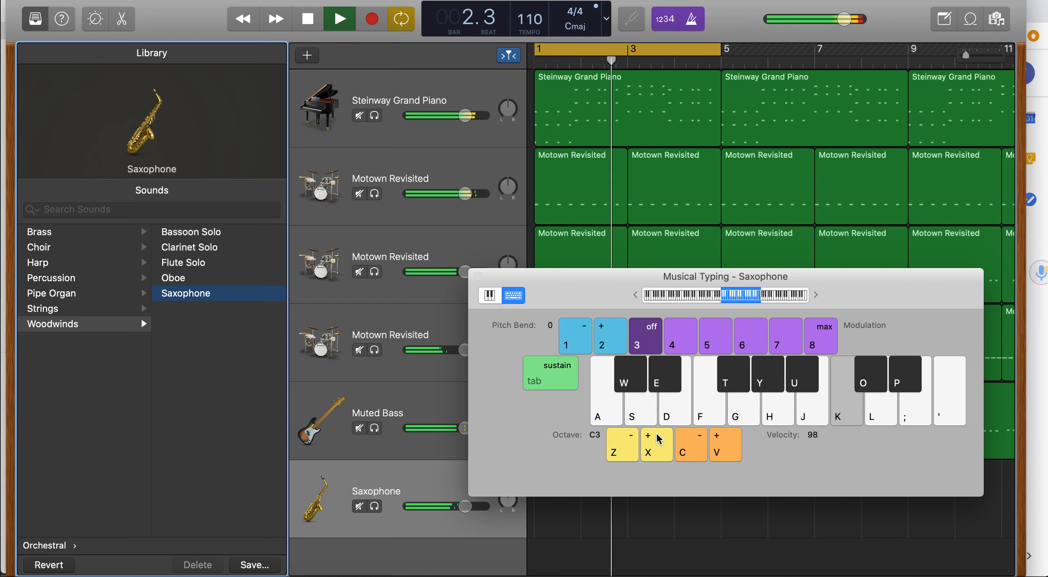
pyautogui.press('h')
pyautogui.press('g')
pyautogui.press('h')
pyautogui.press('k')
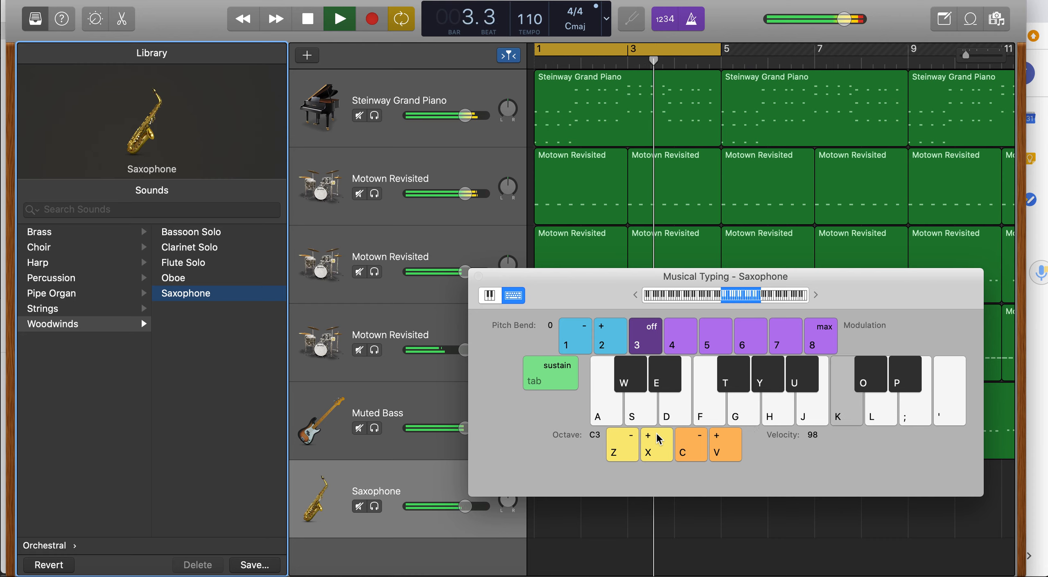
pyautogui.press('l')
pyautogui.press(';')
pyautogui.press('l')
pyautogui.press('k')
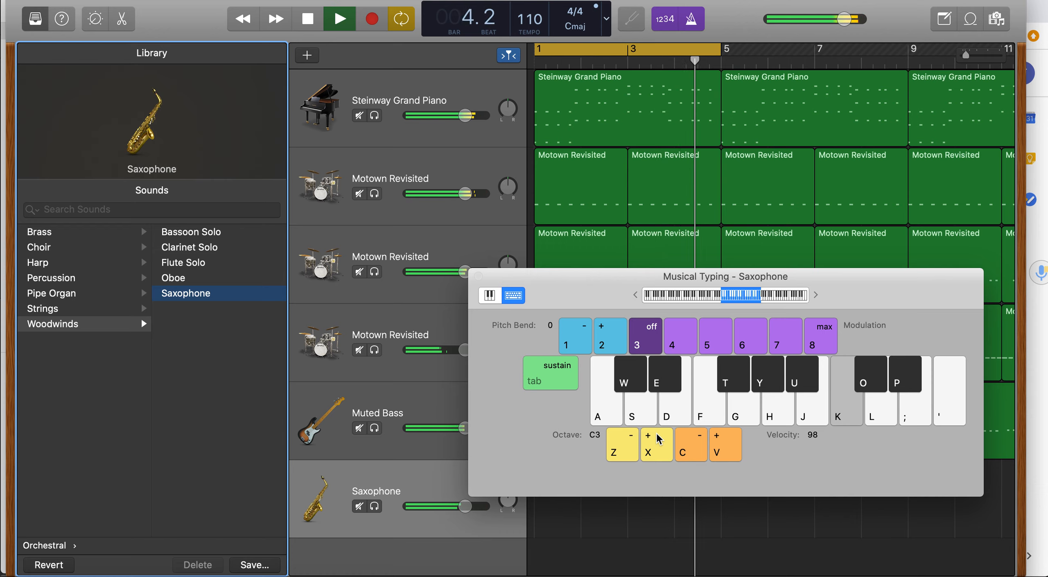
pyautogui.press('h')
pyautogui.press('g')
pyautogui.press('h')
pyautogui.press('space')
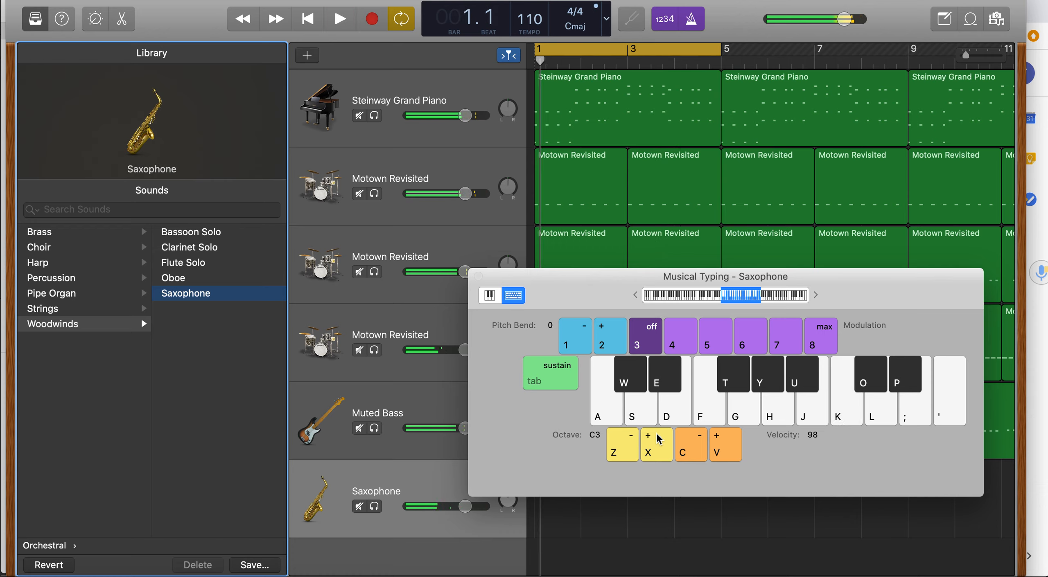
# Practise the melody phrase again without playback, adding repeated notes to vary it.
pyautogui.press('g')
pyautogui.press('h')
pyautogui.press('k')
pyautogui.press('l')
pyautogui.press(';')
pyautogui.press('l')
pyautogui.press('k')
pyautogui.press('h')
pyautogui.press('g')
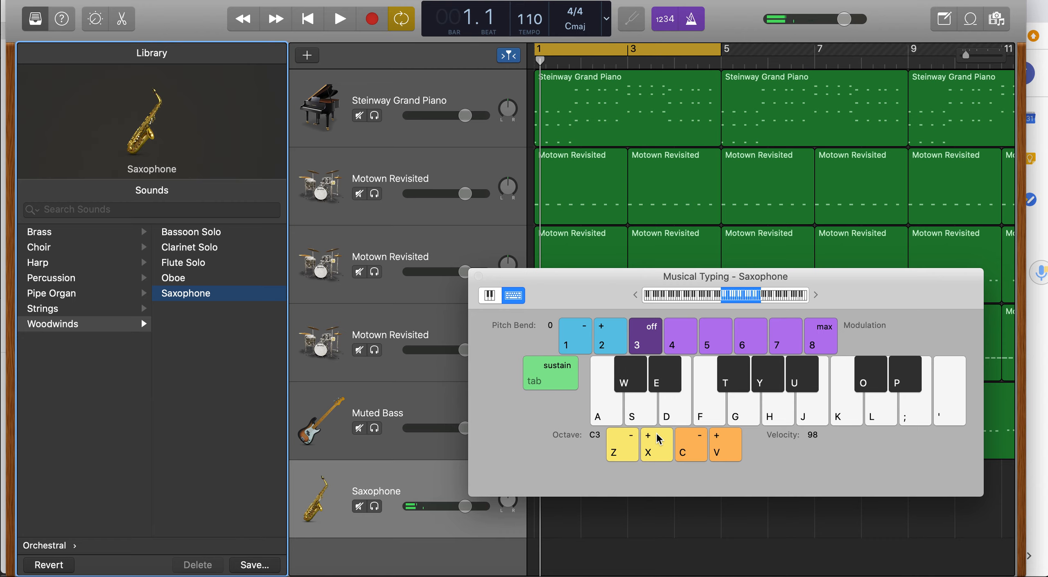
pyautogui.press('j')
pyautogui.press('j')
pyautogui.press('j')
pyautogui.press('g')
pyautogui.press('h')
pyautogui.press('k')
pyautogui.press('l')
pyautogui.press(';')
pyautogui.press('k')
pyautogui.press('h')
pyautogui.press('g')
# Hide the Library, return the playhead to the start and record an eight-bar Saxophone melody with Musical Typing.
pyautogui.click(36, 19)
pyautogui.click(312, 49)
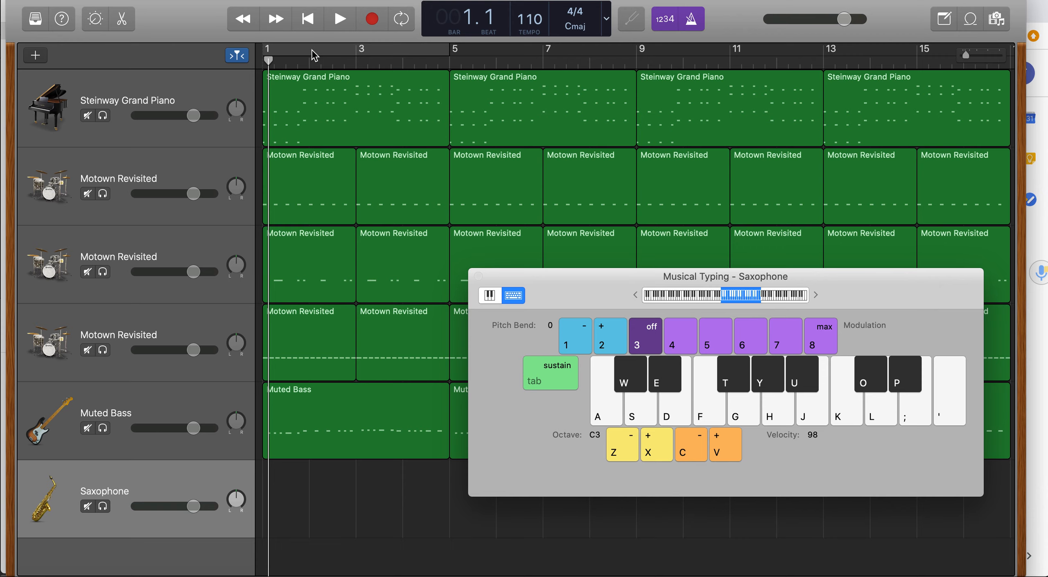
pyautogui.moveTo(270, 62); pyautogui.dragTo(248, 62)
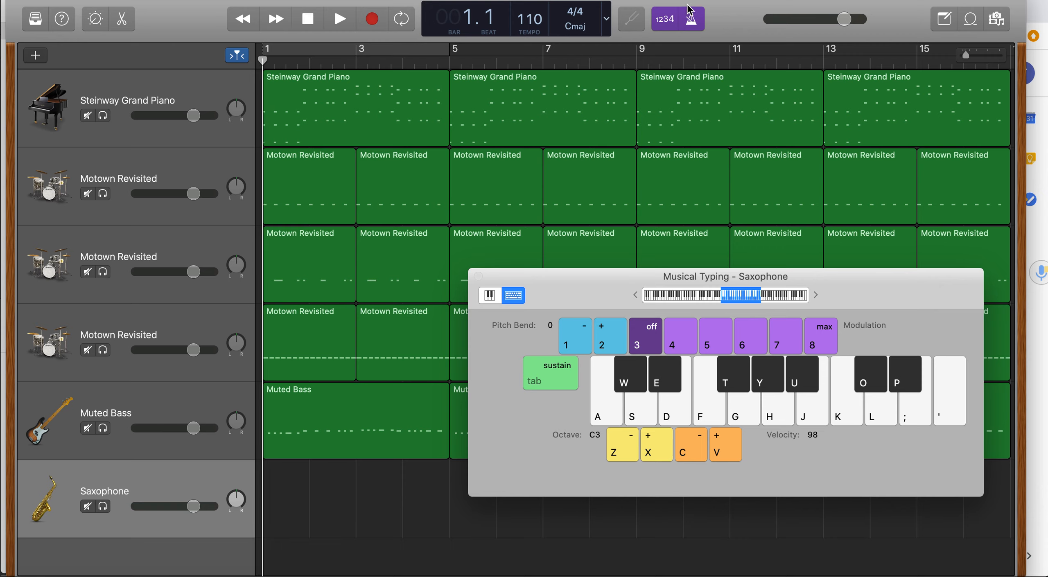
pyautogui.click(372, 20)
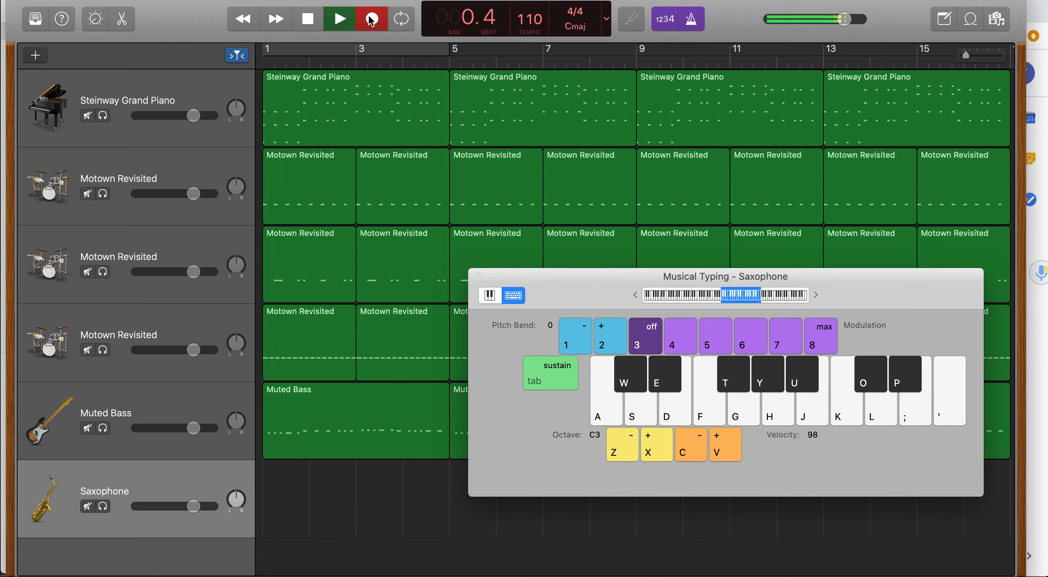
pyautogui.press('g')
pyautogui.press('h')
pyautogui.press('k')
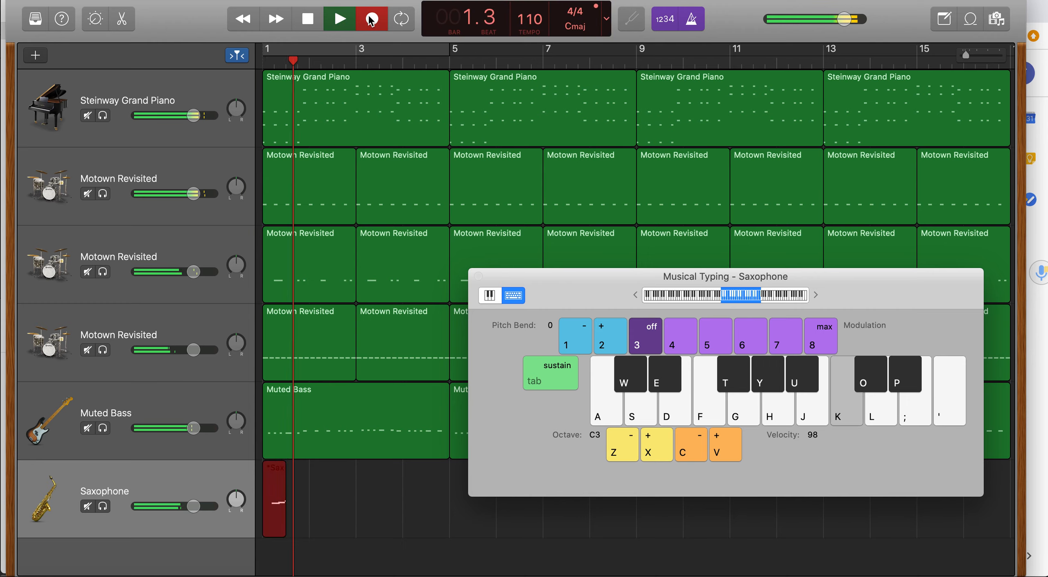
pyautogui.press(';')
pyautogui.press('l')
pyautogui.press('k')
pyautogui.press('h')
pyautogui.press('g')
pyautogui.press('g')
pyautogui.press('h')
pyautogui.press('k')
pyautogui.press('l')
pyautogui.press('k')
pyautogui.press('h')
pyautogui.press('k')
pyautogui.press('h')
pyautogui.press('g')
pyautogui.press('g')
pyautogui.press('k')
pyautogui.press('l')
pyautogui.press(';')
pyautogui.press('l')
pyautogui.press('k')
pyautogui.press('h')
pyautogui.press('g')
pyautogui.press(';')
pyautogui.press('l')
pyautogui.press('k')
pyautogui.press('l')
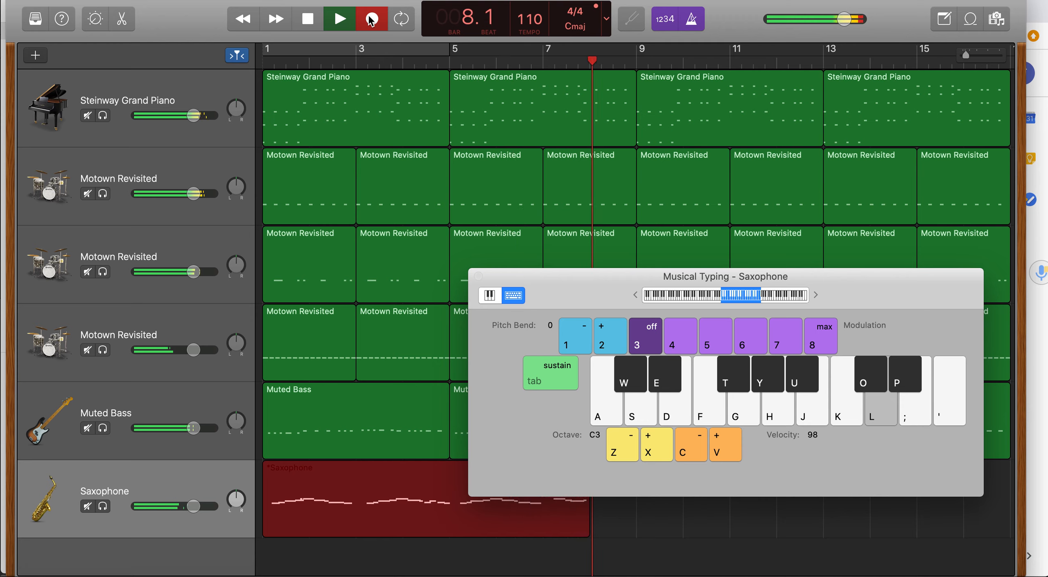
pyautogui.press('k')
pyautogui.press('h')
pyautogui.press('g')
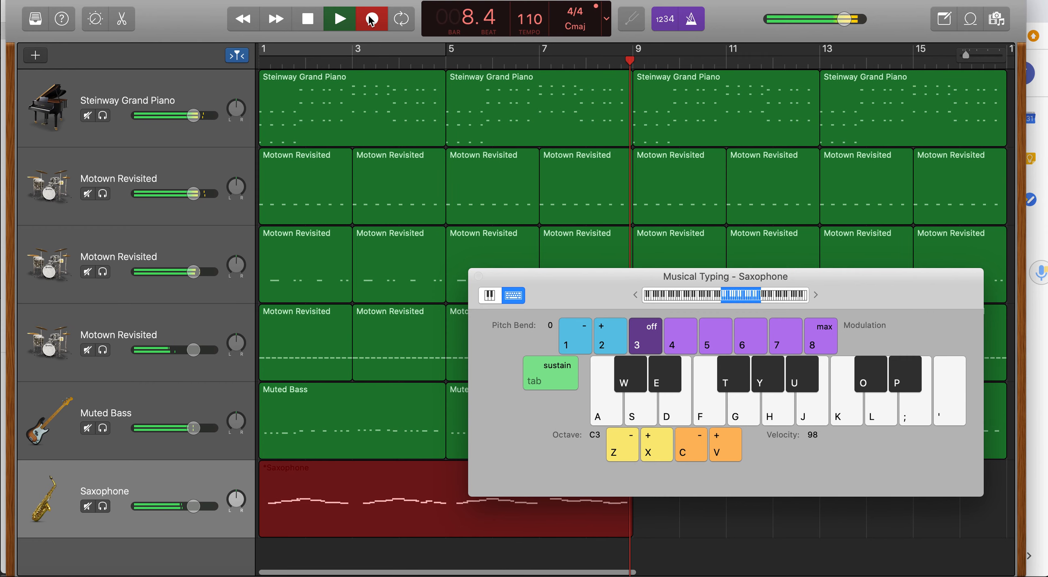
pyautogui.click(371, 20)
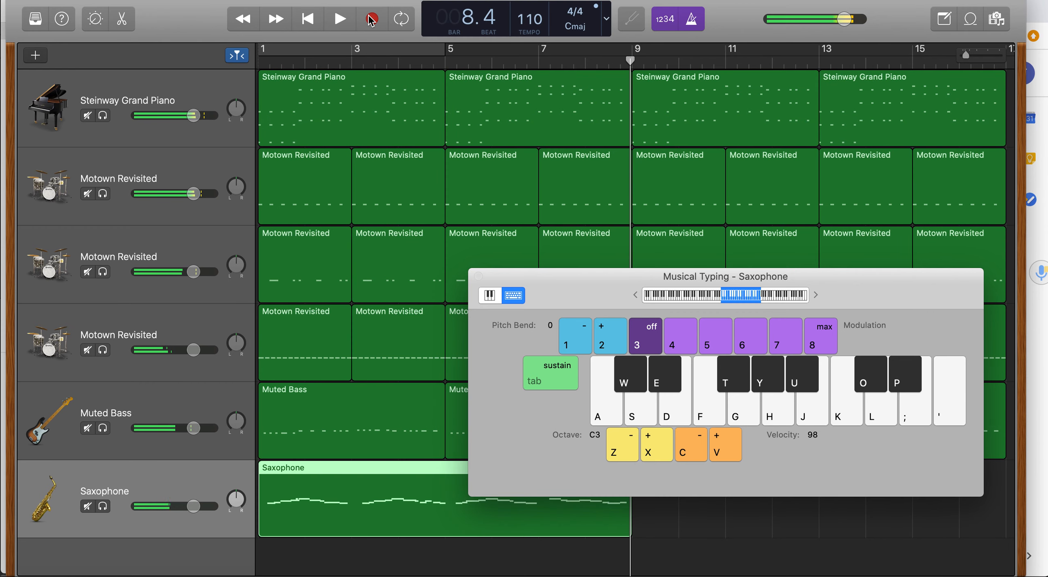
# Close Musical Typing, open the recorded Saxophone region in the Piano Roll and set Time Quantize to 1/8 Note.
pyautogui.click(478, 276)
pyautogui.click(714, 509)
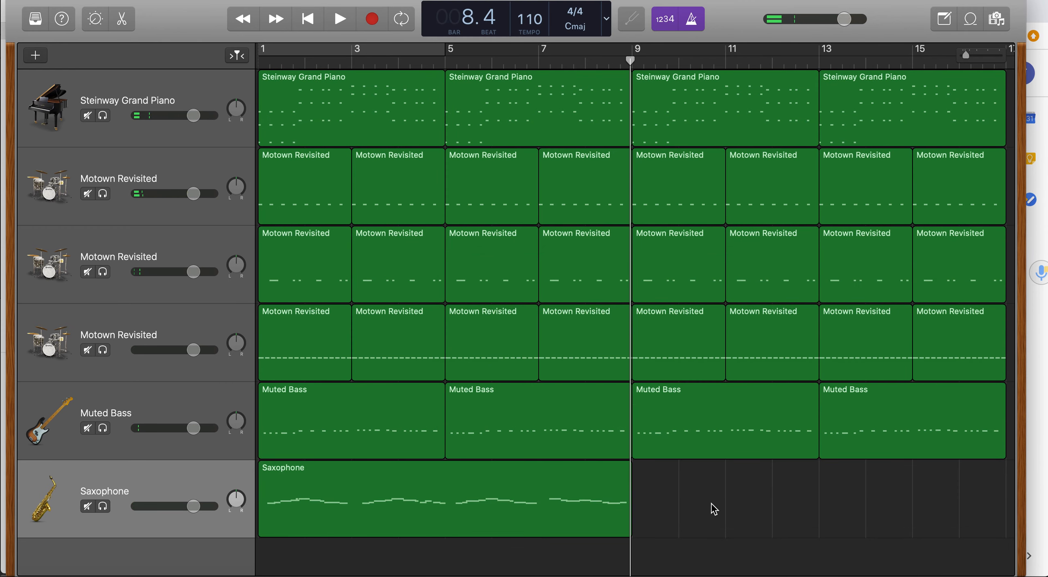
pyautogui.click(454, 489)
pyautogui.doubleClick(451, 483)
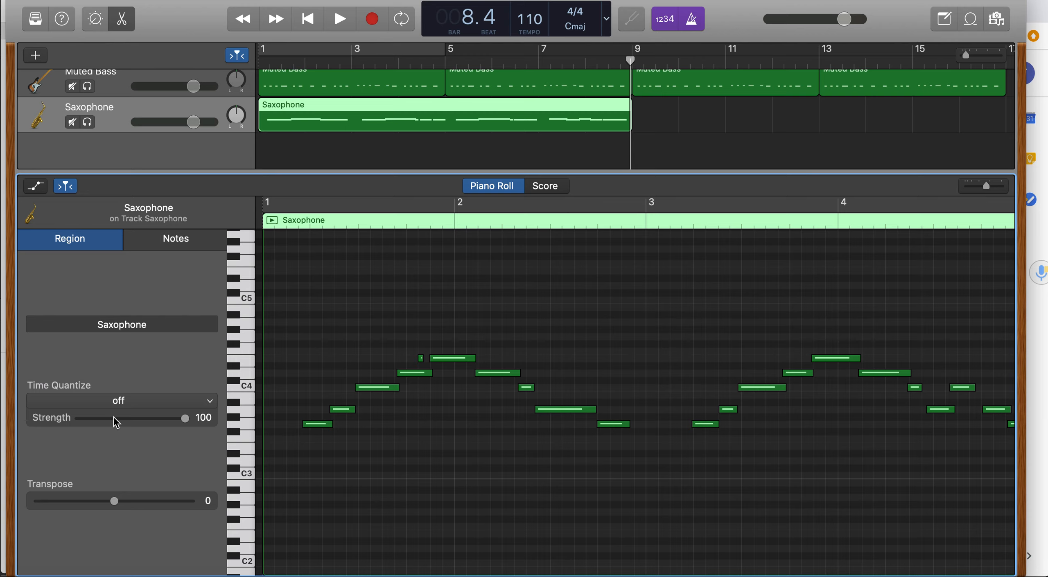
pyautogui.click(109, 401)
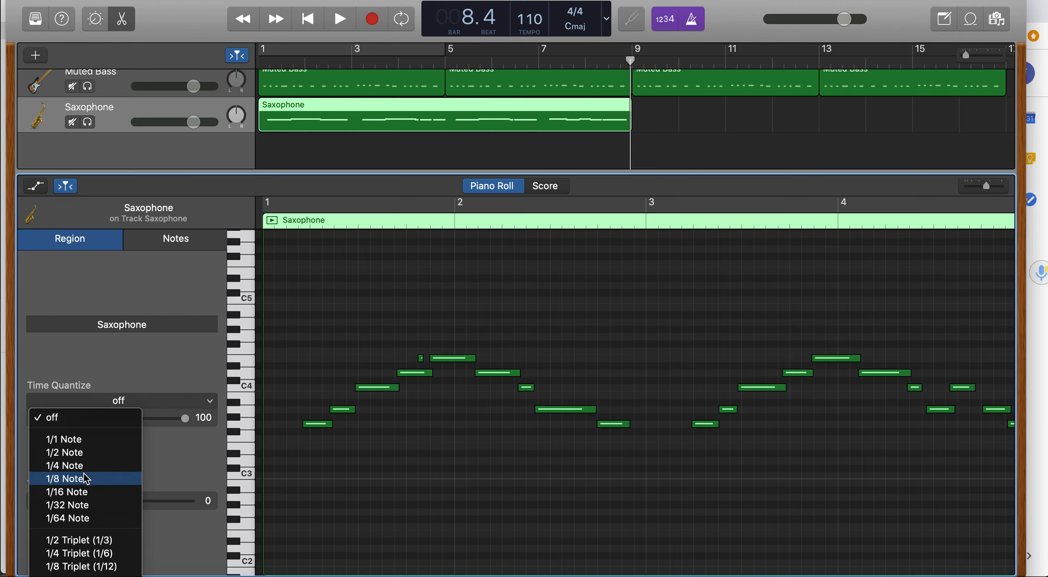
pyautogui.click(64, 479)
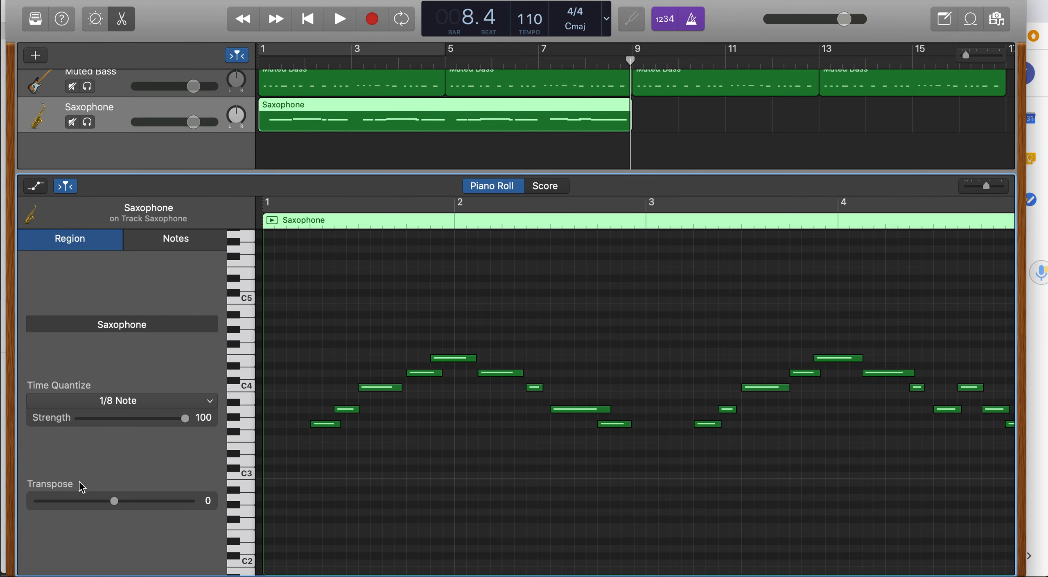
# Play back the quantized melody from the start and review its notes in the Piano Roll.
pyautogui.hscroll(10, 436, 513)
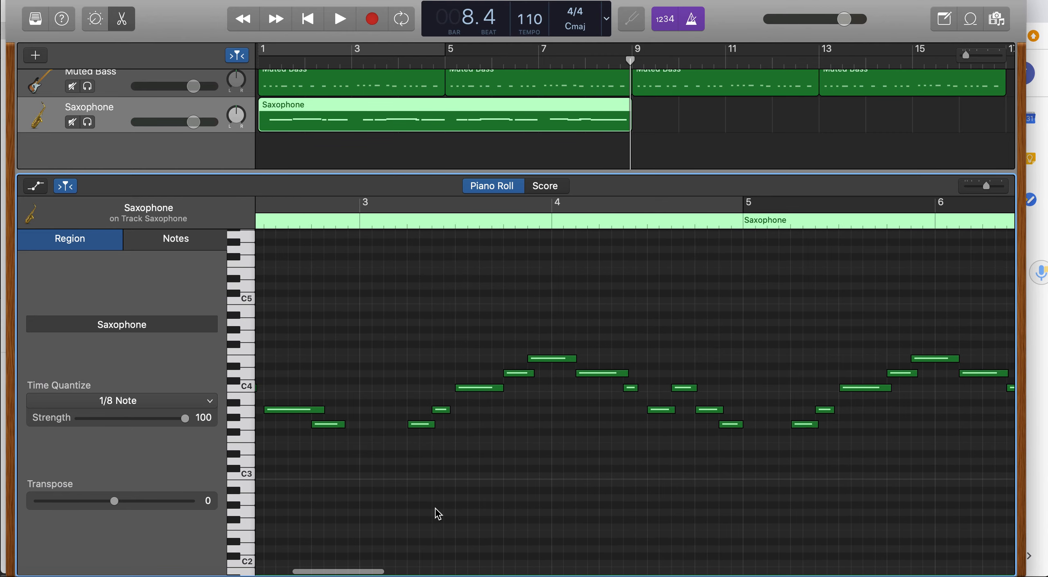
pyautogui.hscroll(-10, 436, 513)
pyautogui.press('Return')
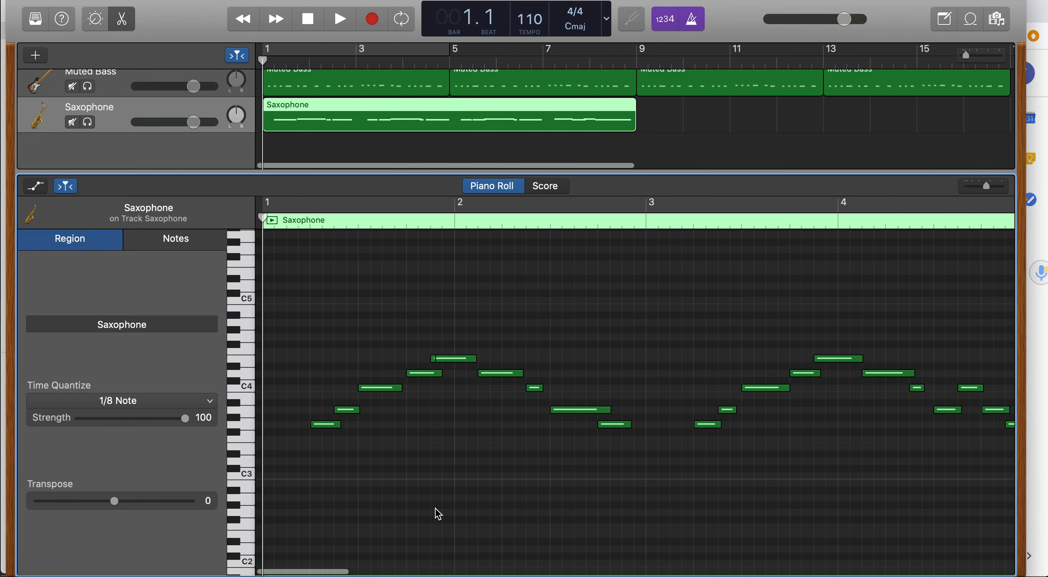
pyautogui.press('space')
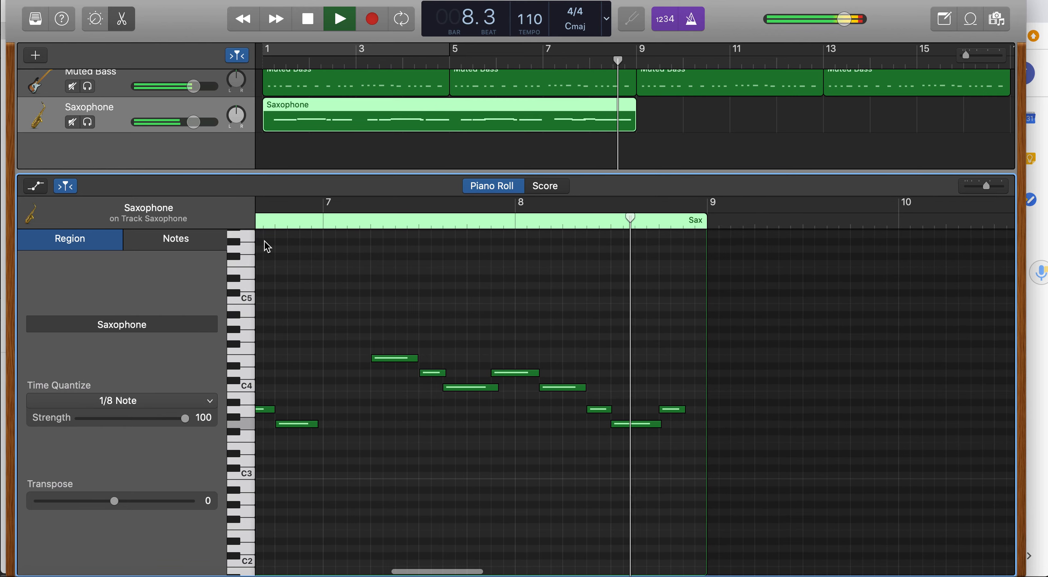
pyautogui.press('space')
pyautogui.hscroll(-15, 296, 380)
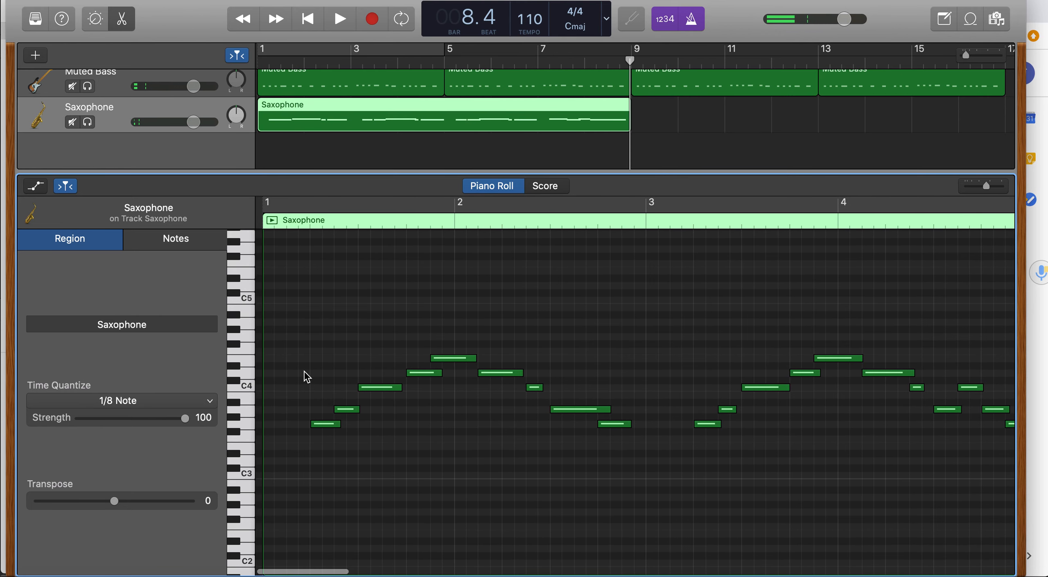
pyautogui.scroll(-10, 308, 371)
pyautogui.scroll(1, 308, 370)
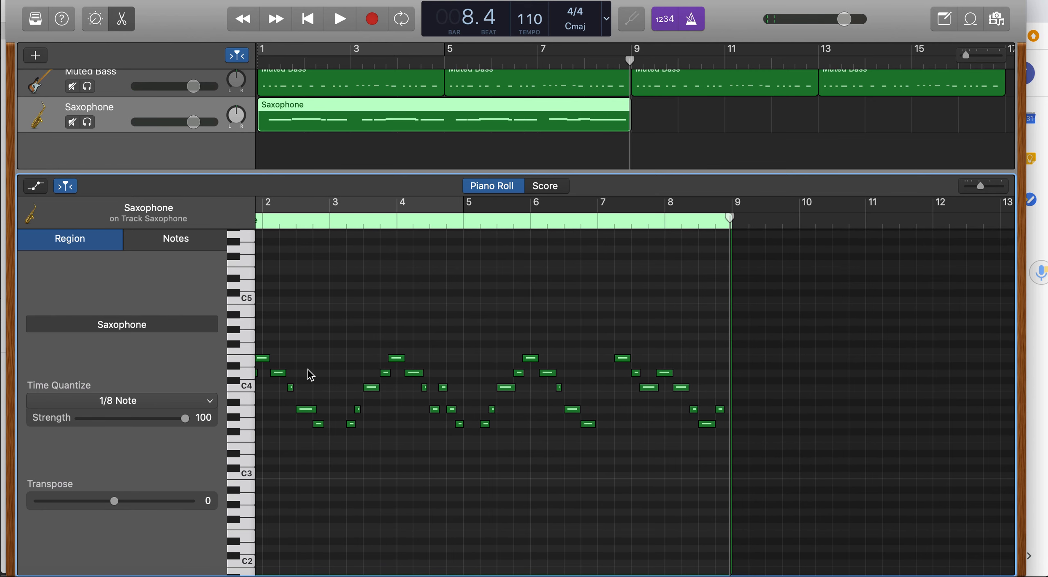
# Zoom into the start of the Saxophone region in the Piano Roll and shorten a note in the first bar.
pyautogui.hscroll(-3, 308, 371)
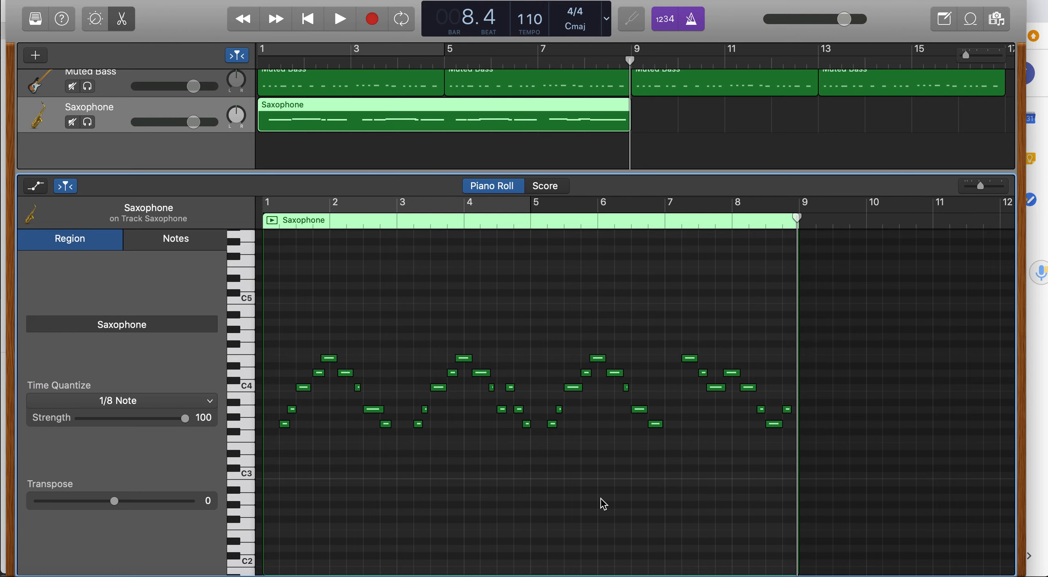
pyautogui.scroll(5, 602, 504)
pyautogui.scroll(5, 603, 505)
pyautogui.hscroll(-15, 600, 507)
pyautogui.scroll(-3, 600, 507)
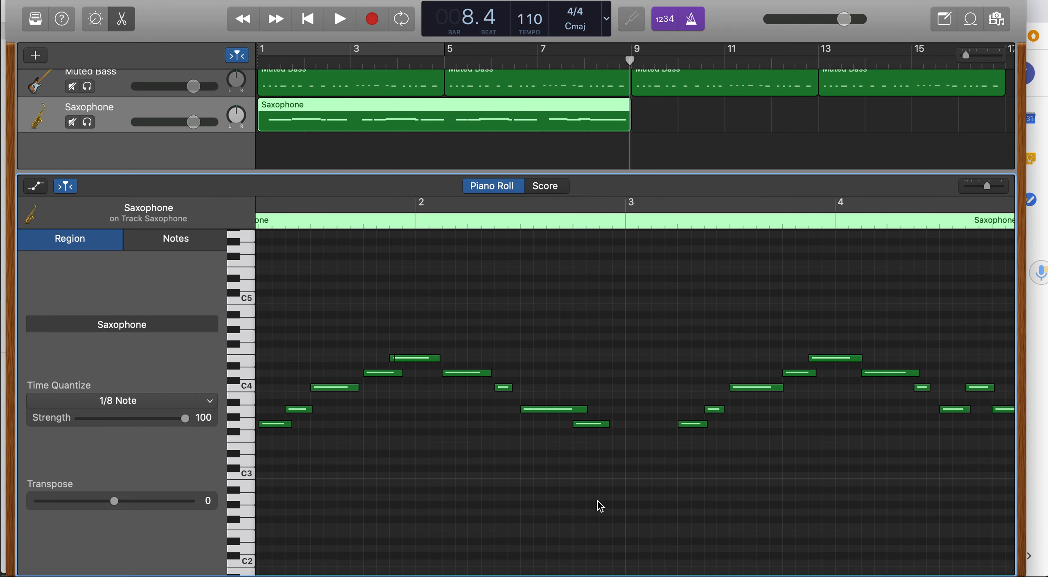
pyautogui.hscroll(-5, 599, 503)
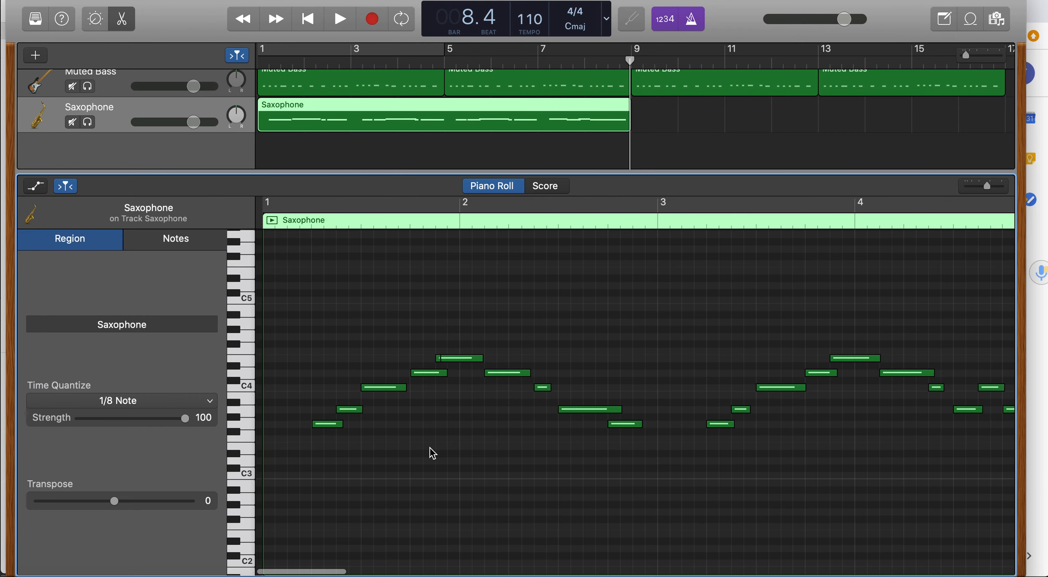
pyautogui.scroll(3, 433, 453)
pyautogui.moveTo(459, 407); pyautogui.dragTo(456, 408)
pyautogui.moveTo(626, 374); pyautogui.dragTo(595, 374)
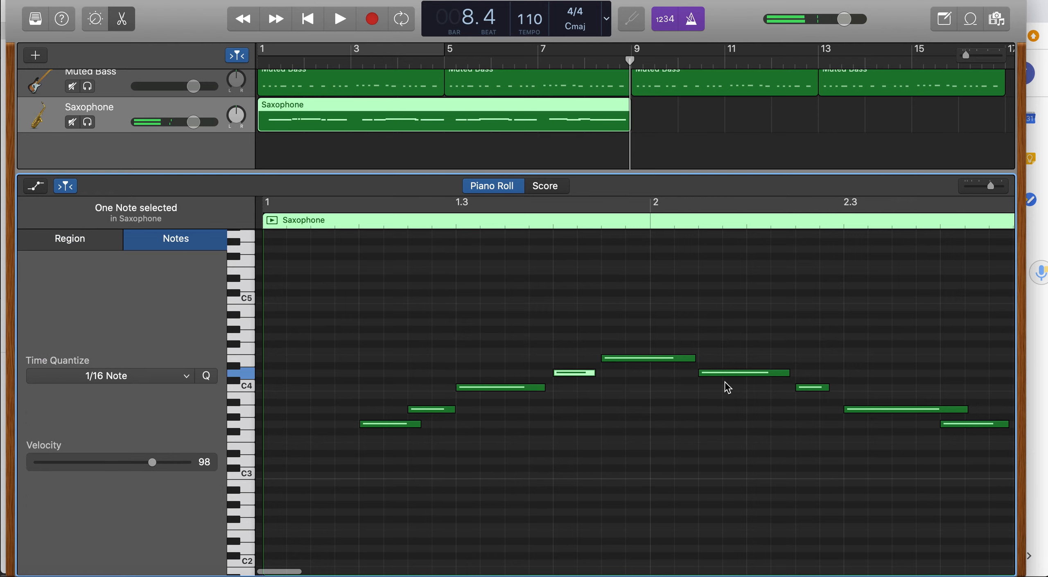
# Move a note near the end of bar 2 slightly earlier, then play the opening of the melody from the start.
pyautogui.hscroll(10, 728, 388)
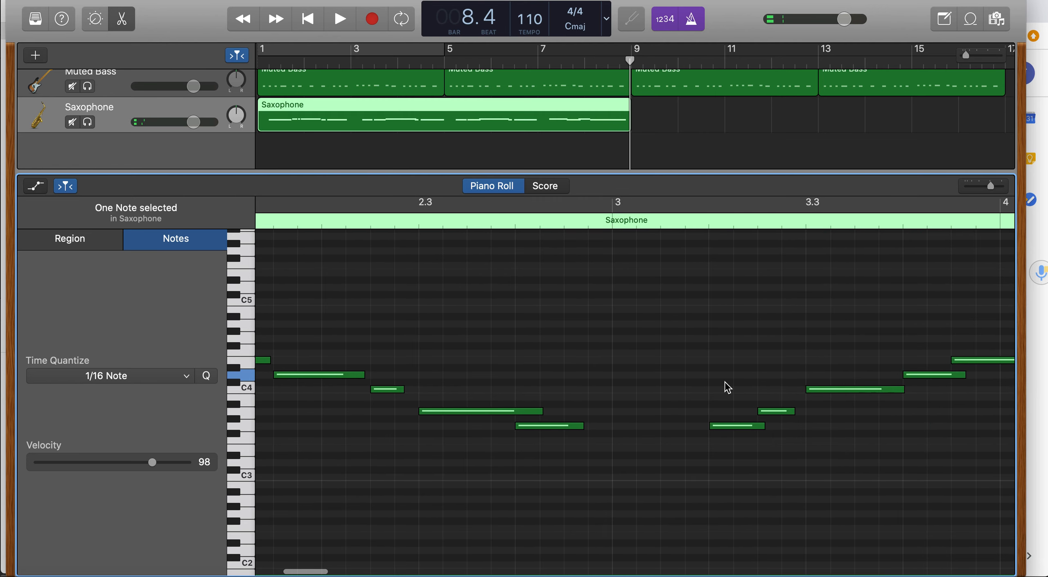
pyautogui.hscroll(2, 732, 387)
pyautogui.moveTo(927, 375); pyautogui.dragTo(906, 374)
pyautogui.hscroll(-3, 906, 375)
pyautogui.press('Return')
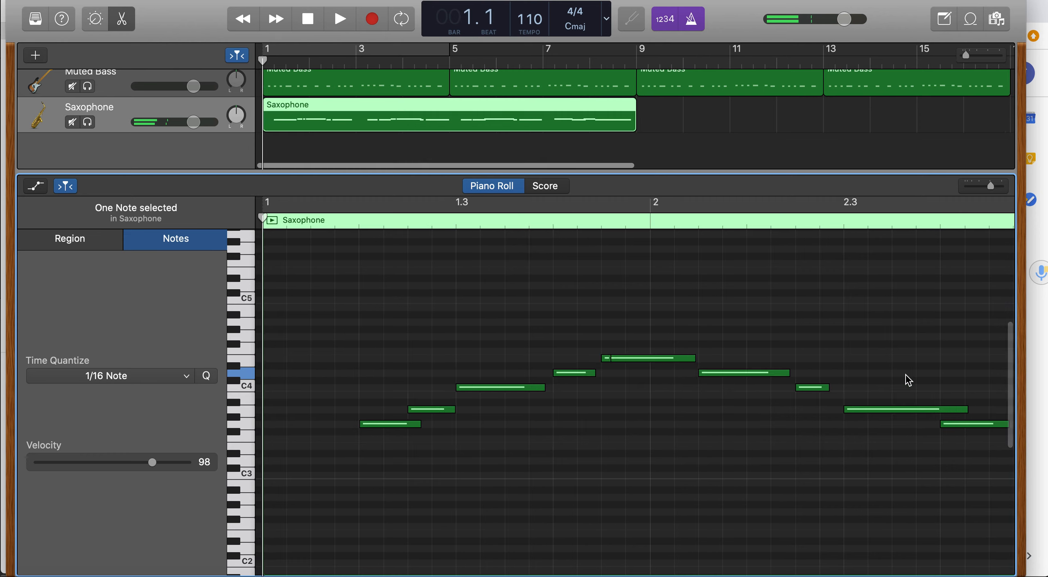
pyautogui.press('space')
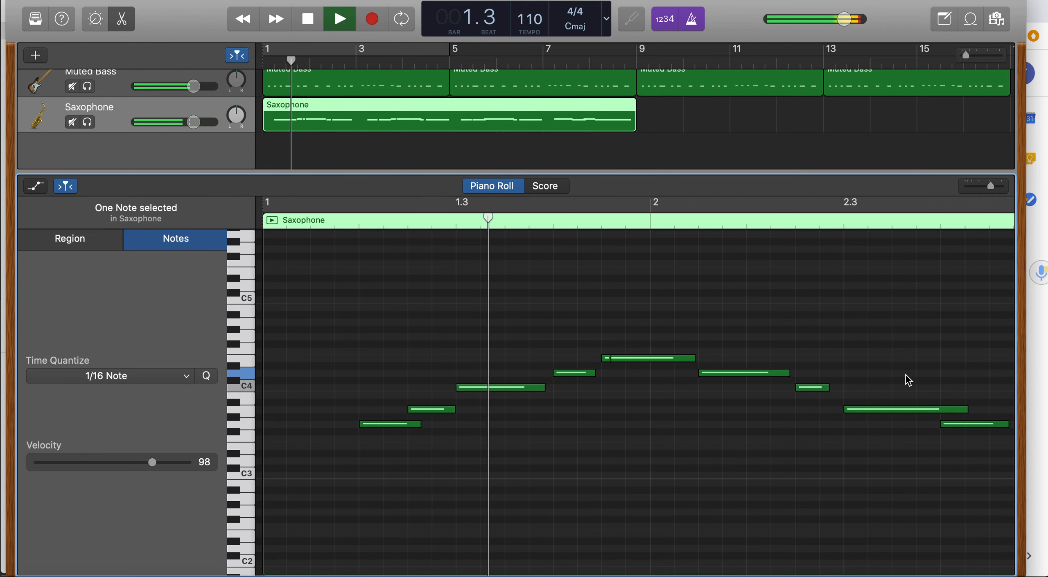
pyautogui.press('space')
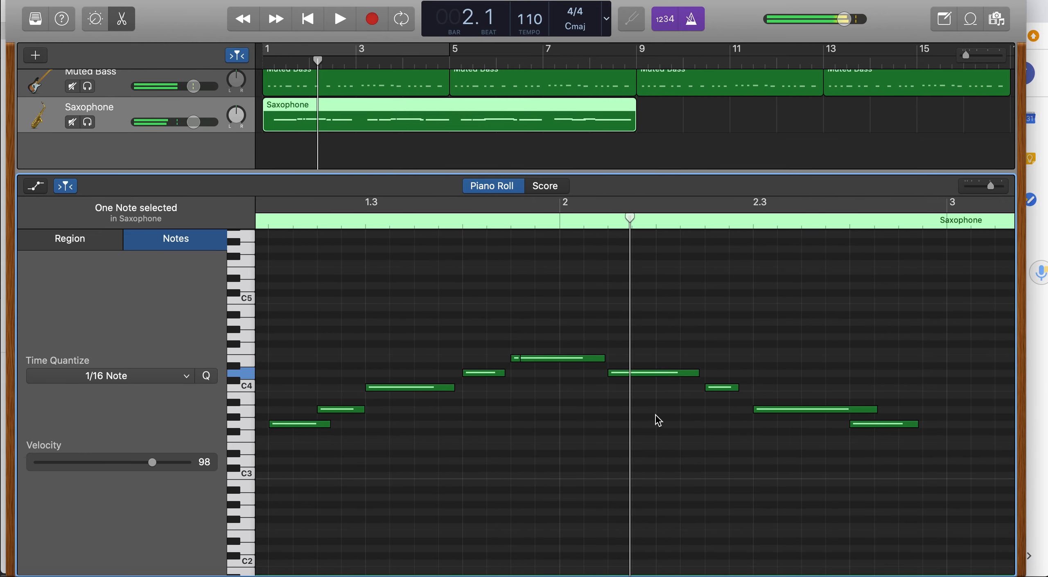
# Remove the tiny overlapping note at the start of bar 2 and play the melody back through to the end.
pyautogui.click(516, 359)
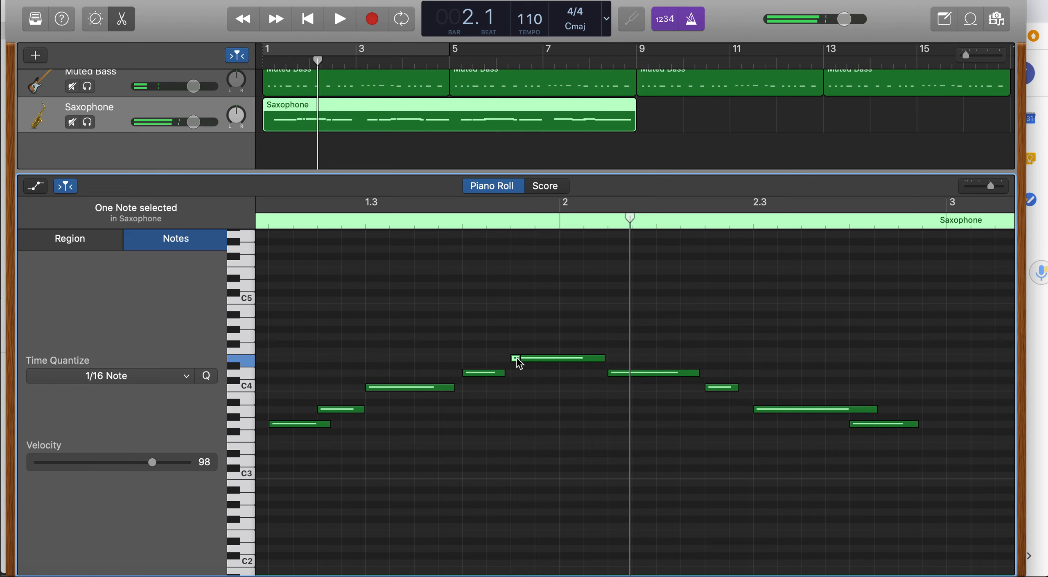
pyautogui.click(519, 363)
pyautogui.click(517, 359)
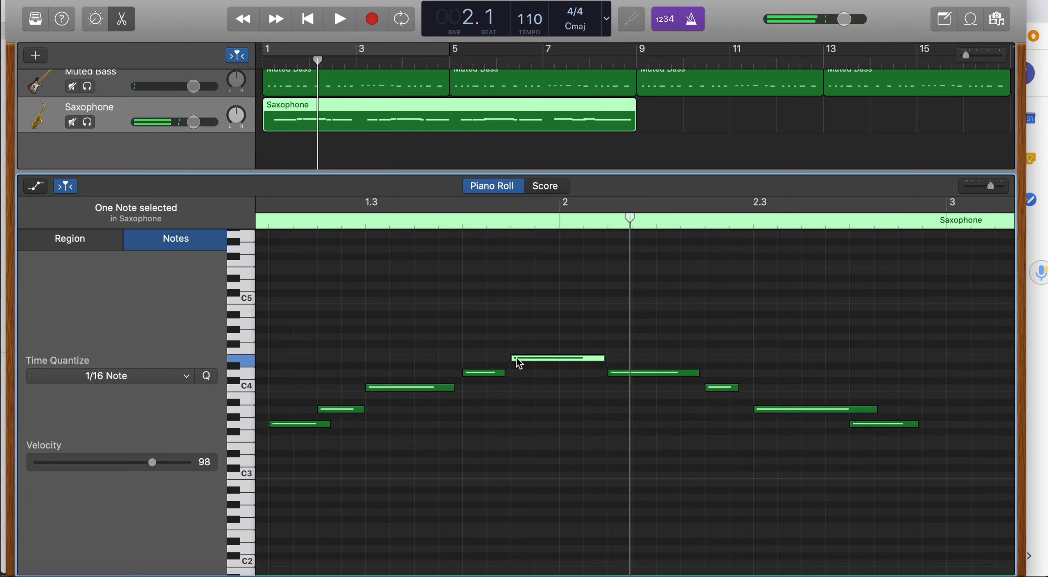
pyautogui.press('space')
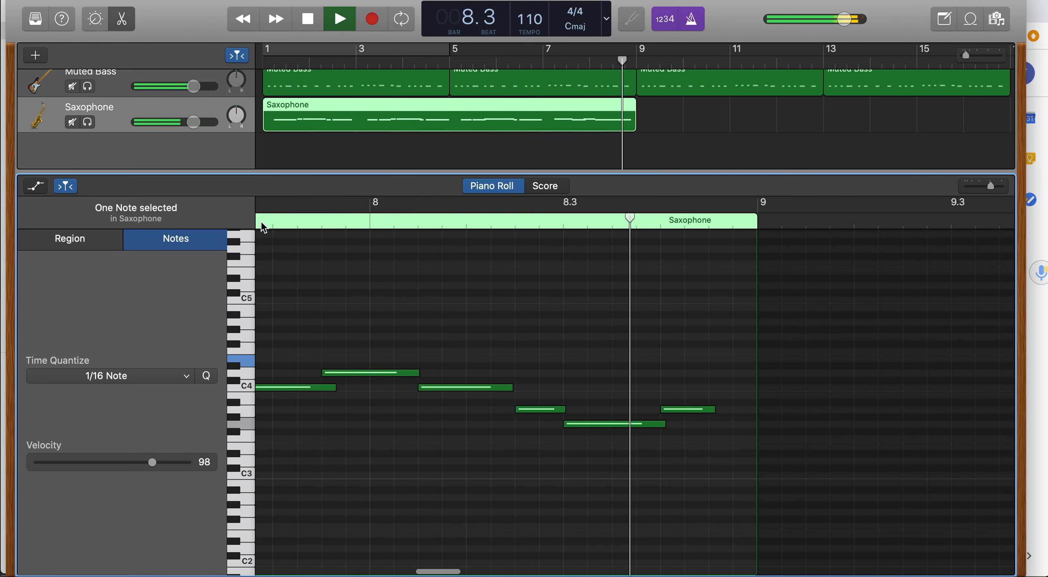
pyautogui.press('space')
pyautogui.hscroll(-15, 323, 339)
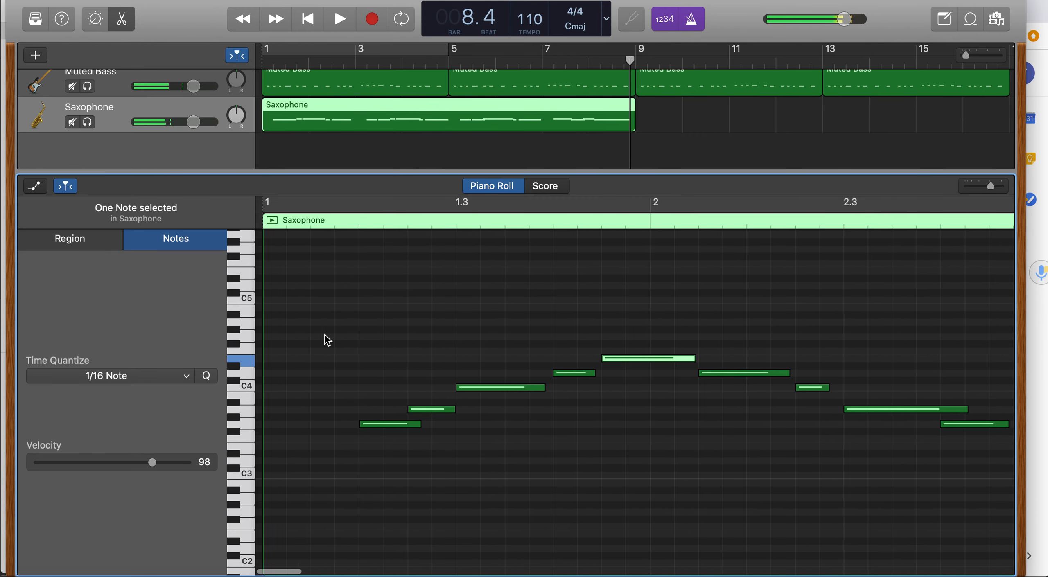
# Close the editor and slightly lower the volumes of the piano, three drum, bass and Saxophone tracks while playing the arrangement.
pyautogui.click(123, 18)
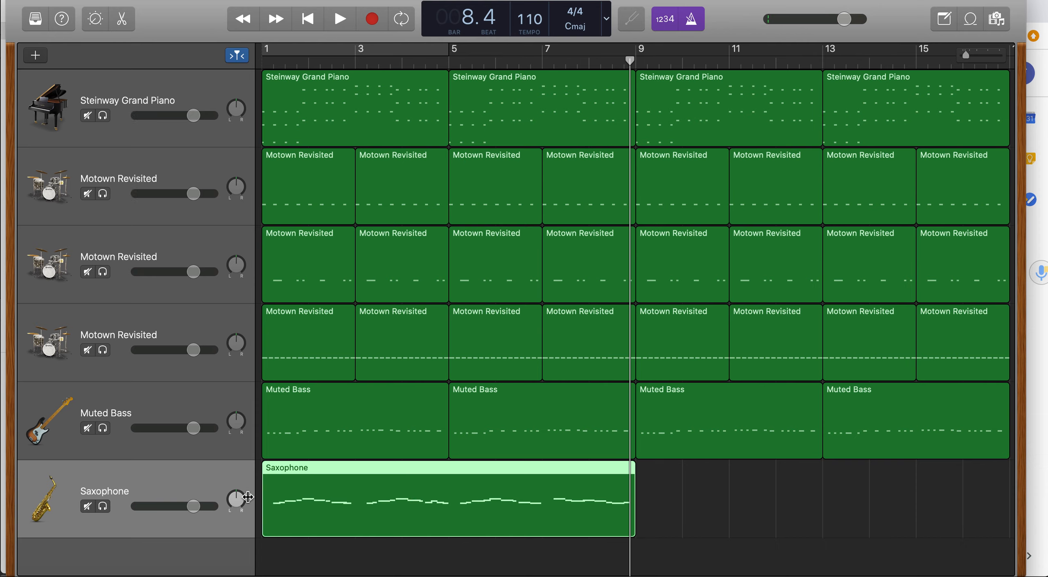
pyautogui.moveTo(193, 429); pyautogui.dragTo(190, 430)
pyautogui.moveTo(194, 350); pyautogui.dragTo(189, 350)
pyautogui.moveTo(193, 272); pyautogui.dragTo(189, 272)
pyautogui.moveTo(193, 194); pyautogui.dragTo(186, 197)
pyautogui.moveTo(193, 116); pyautogui.dragTo(184, 115)
pyautogui.press('Return')
pyautogui.press('space')
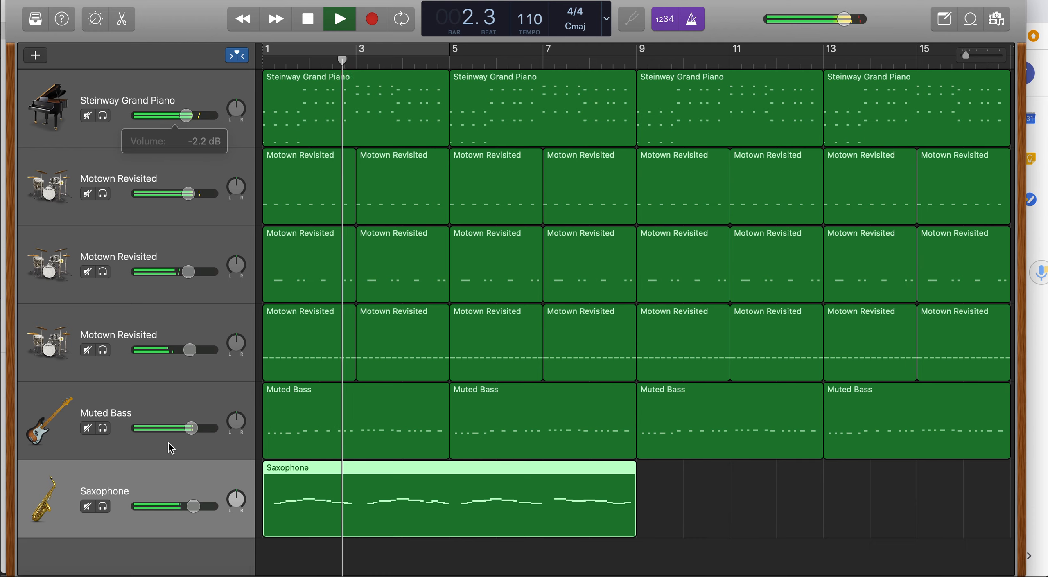
pyautogui.moveTo(193, 506); pyautogui.dragTo(185, 508)
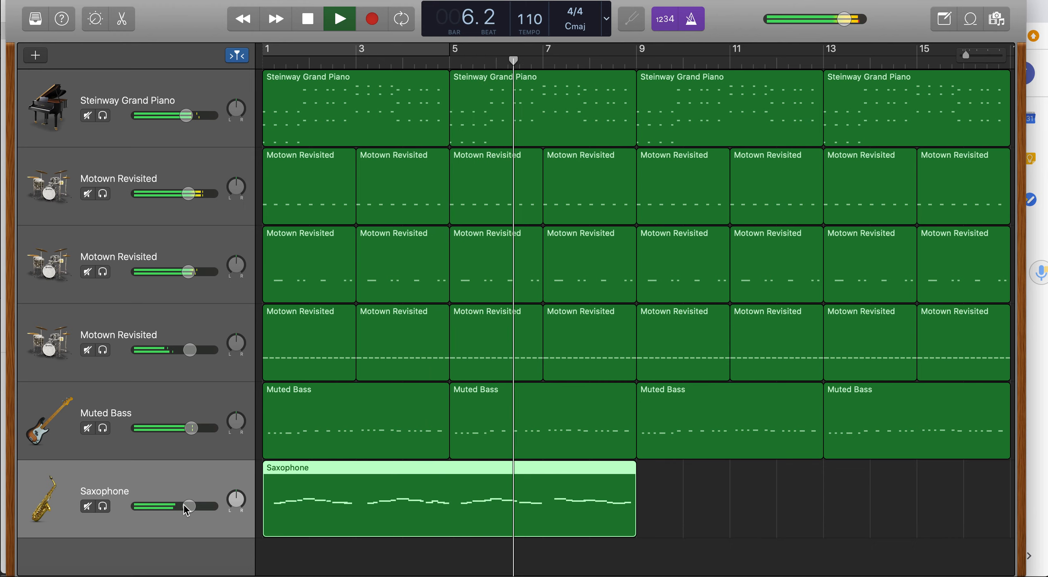
pyautogui.press('space')
# Switch to the browser to reread the 'How to create a melody' document, then return and close the editor.
pyautogui.click(1038, 316)
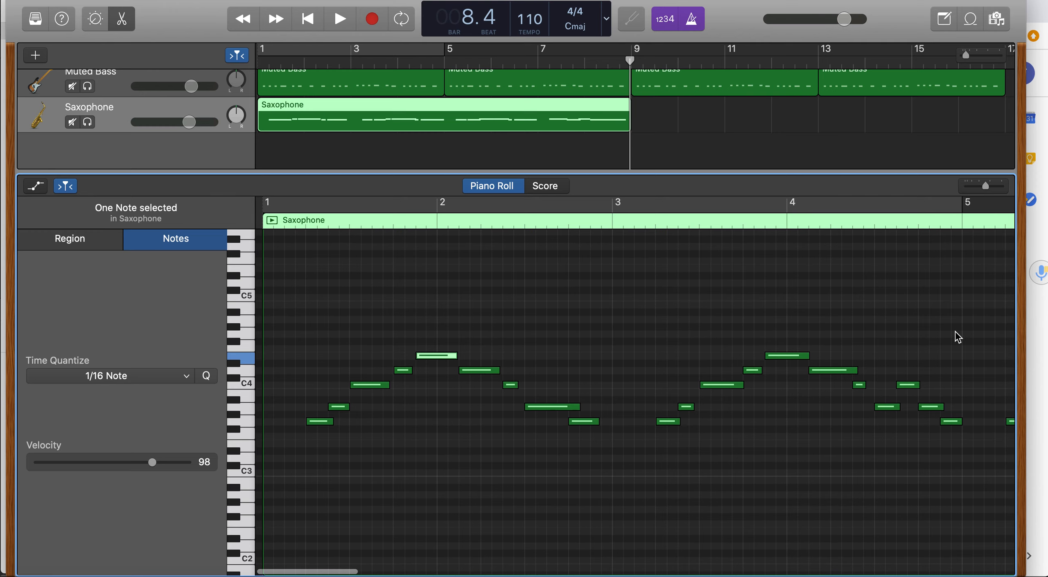
pyautogui.click(1040, 341)
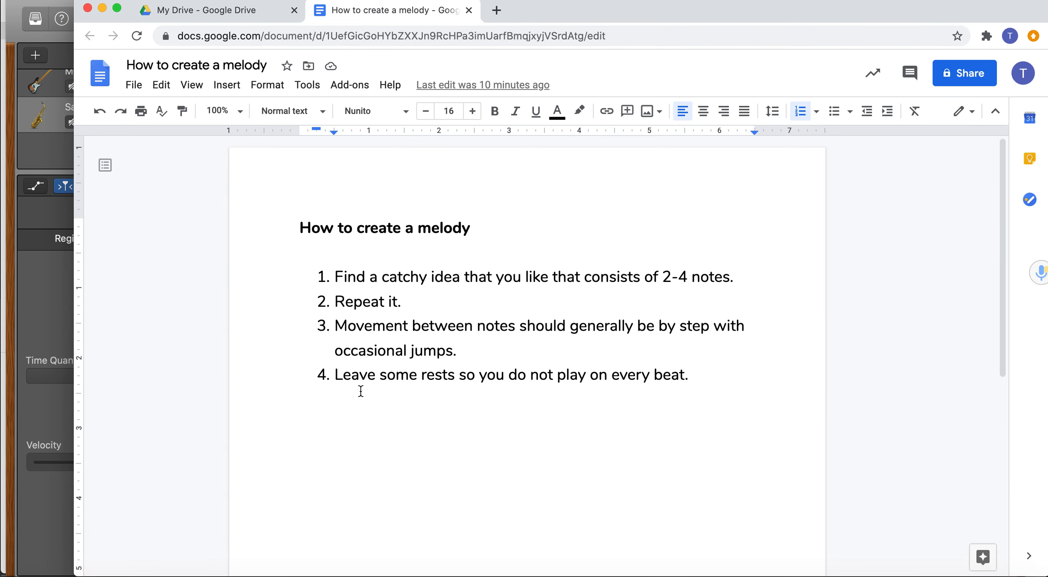
pyautogui.click(29, 299)
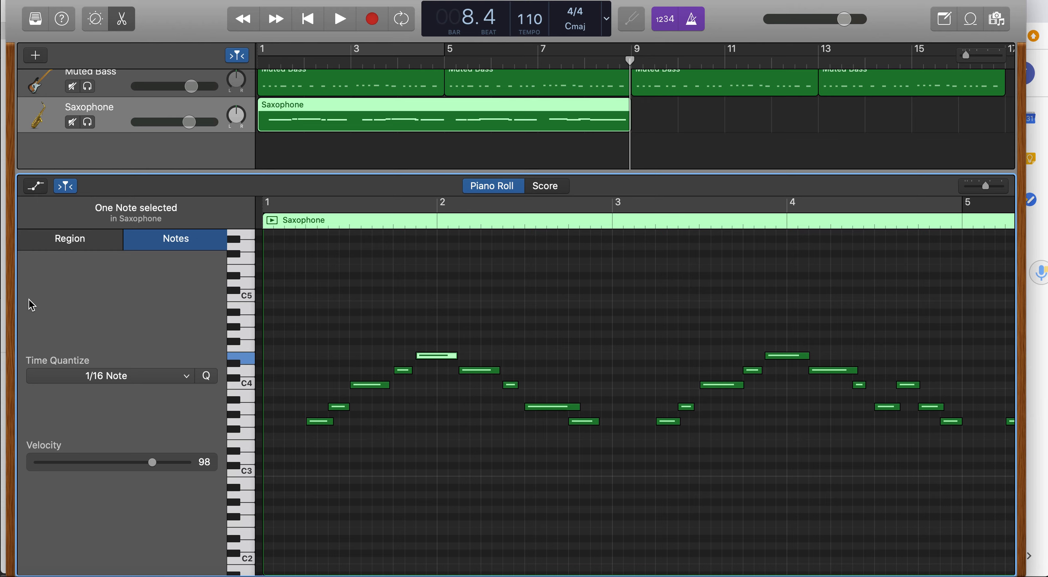
pyautogui.click(122, 19)
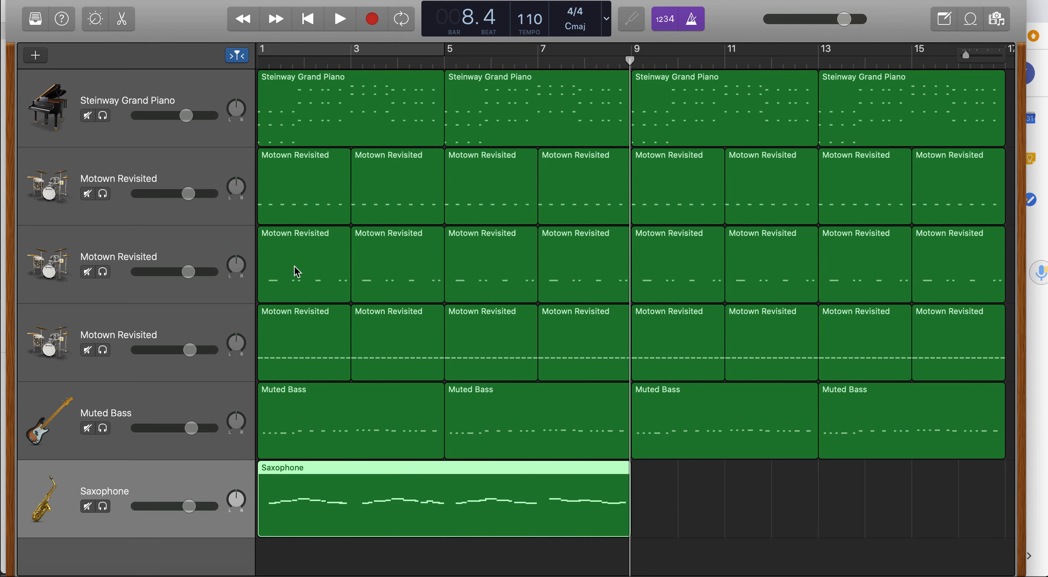